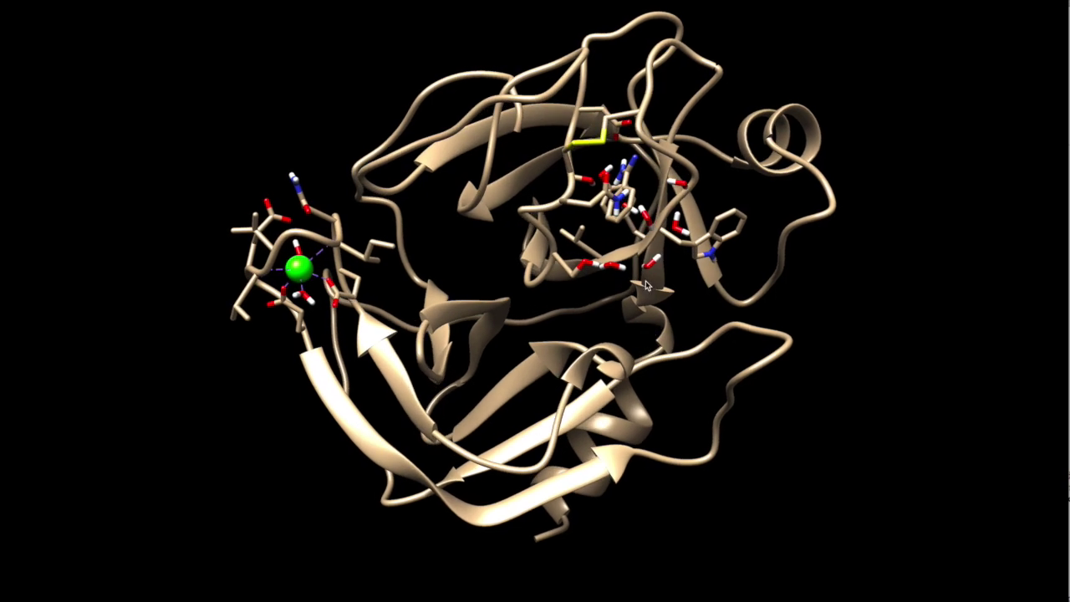
# - Examine the bound ligand and the surrounding side chains and water molecules in the protein's binding pocket
pyautogui.moveTo(590, 317); pyautogui.dragTo(530, 280)
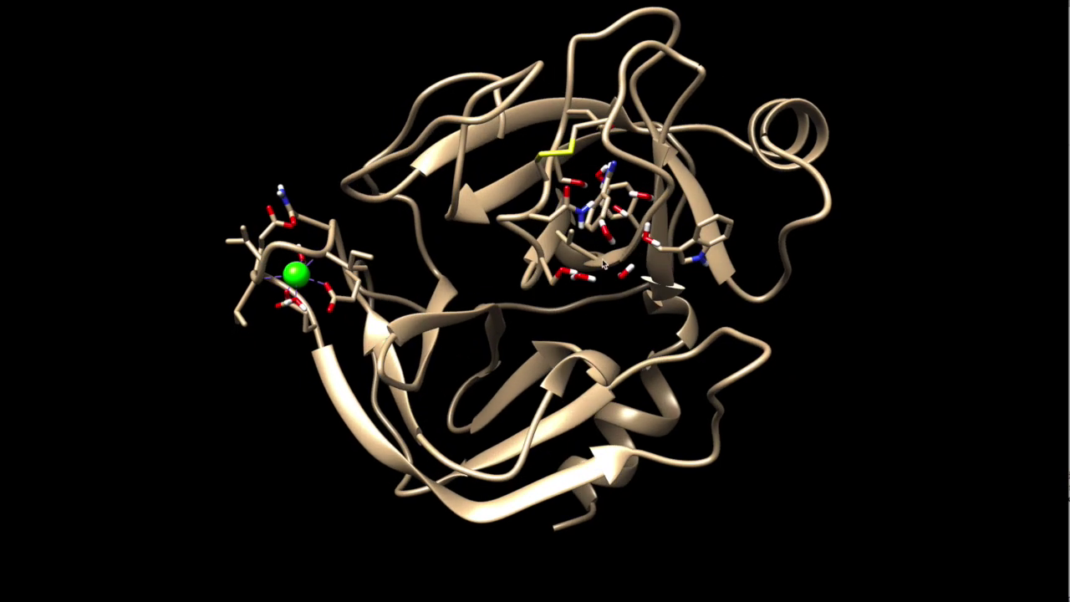
pyautogui.moveTo(548, 353); pyautogui.dragTo(571, 276)
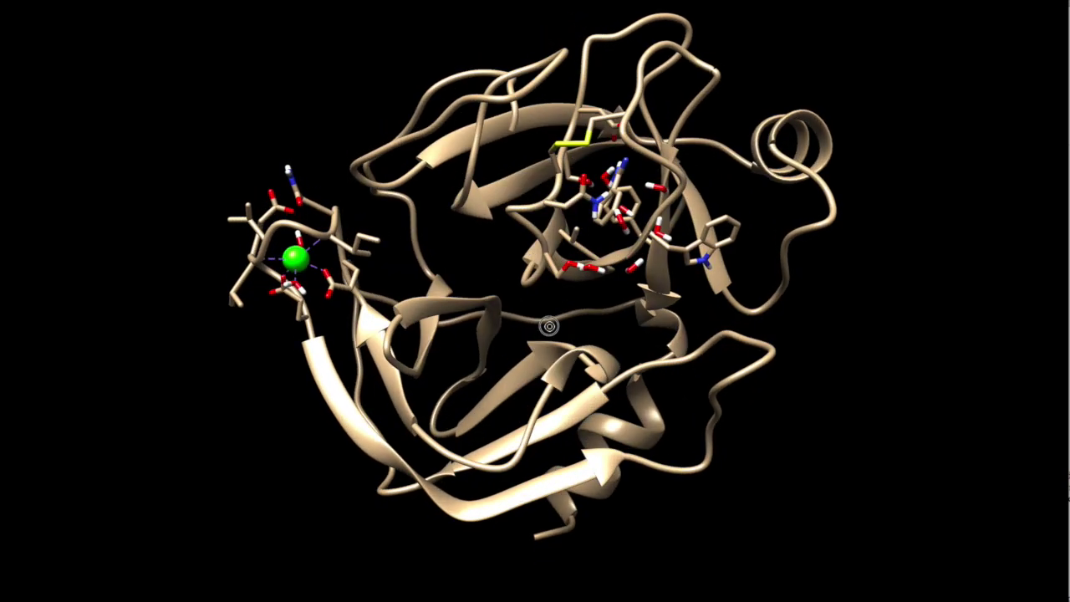
pyautogui.scroll(6, 631, 248)
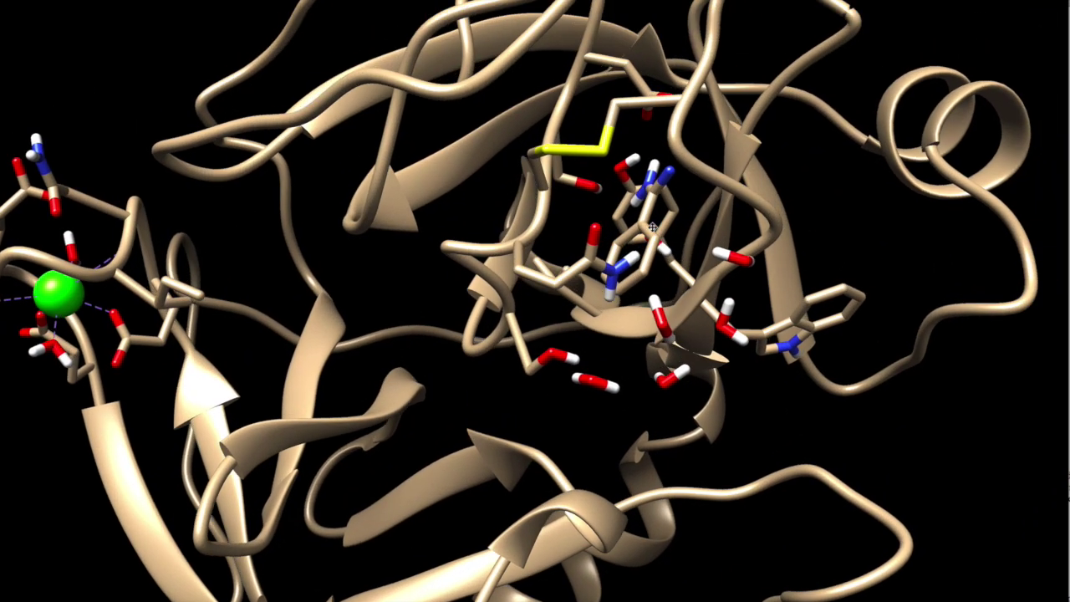
pyautogui.moveTo(653, 227); pyautogui.dragTo(628, 277, button='middle')
pyautogui.moveTo(586, 305); pyautogui.dragTo(607, 250)
pyautogui.moveTo(601, 162); pyautogui.dragTo(591, 200)
pyautogui.moveTo(607, 165); pyautogui.dragTo(623, 180)
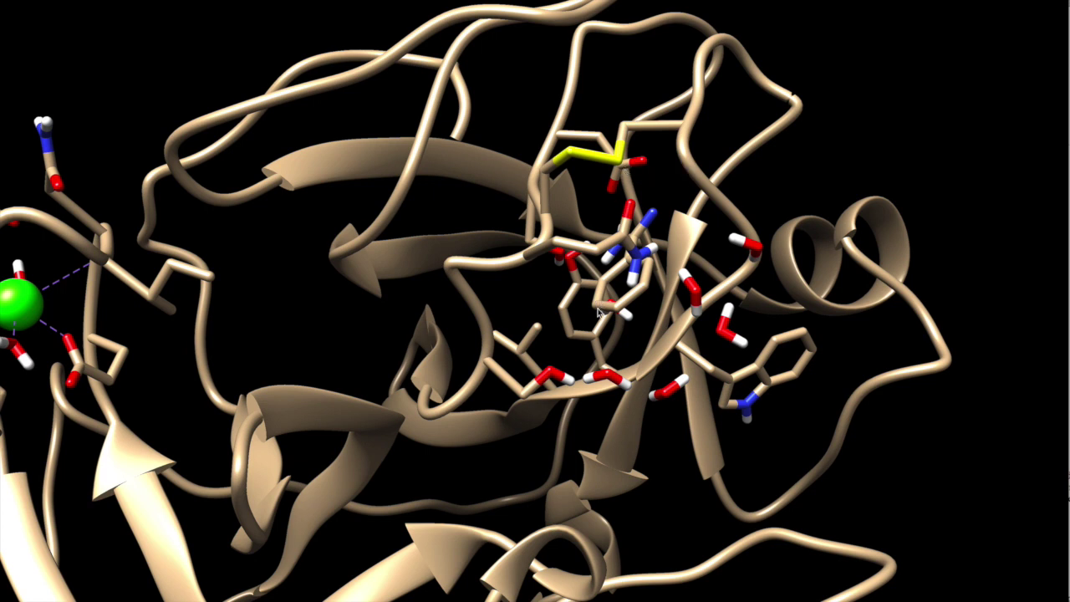
# - Examine the overall protein fold and the green ion with its coordinating residues
pyautogui.scroll(-3, 505, 459)
pyautogui.scroll(-3, 504, 459)
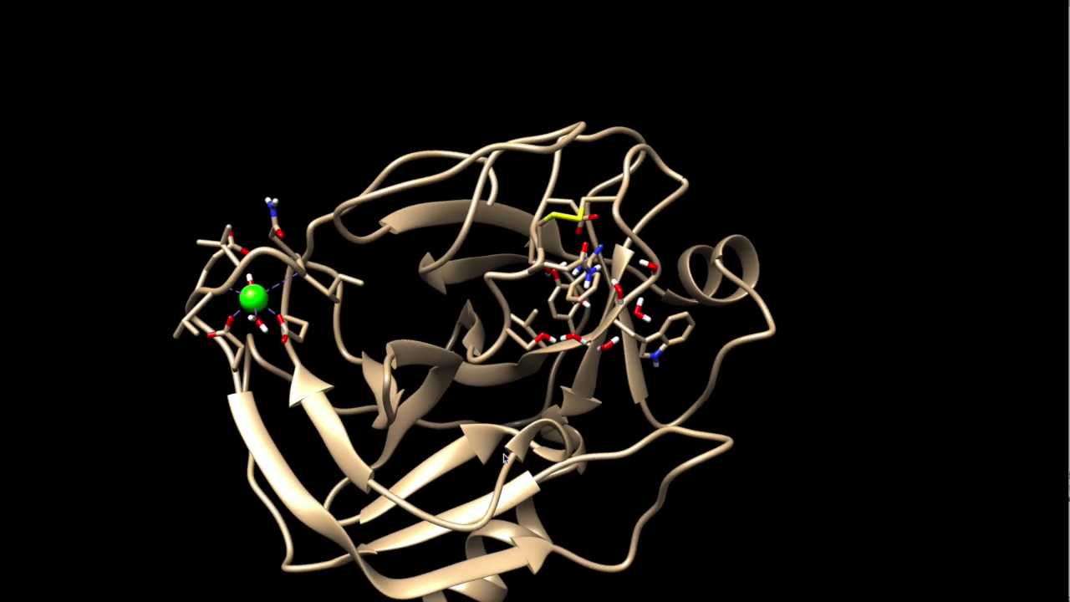
pyautogui.moveTo(442, 369); pyautogui.dragTo(450, 399, button='middle')
pyautogui.moveTo(450, 399); pyautogui.dragTo(425, 378)
pyautogui.moveTo(464, 393); pyautogui.dragTo(504, 347, button='middle')
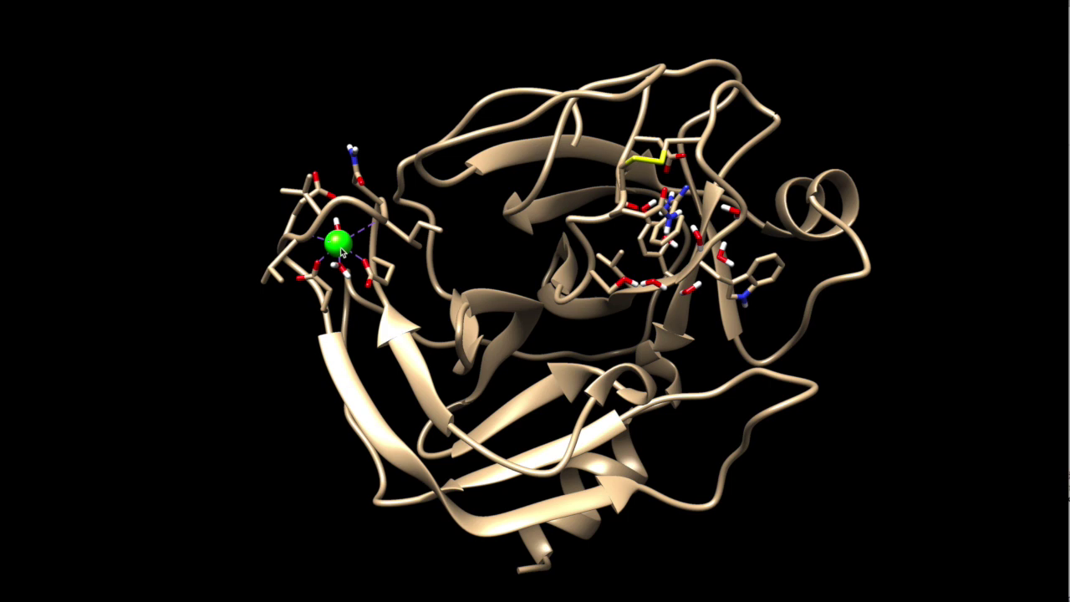
pyautogui.moveTo(342, 250)
pyautogui.moveTo(597, 298); pyautogui.dragTo(554, 287)
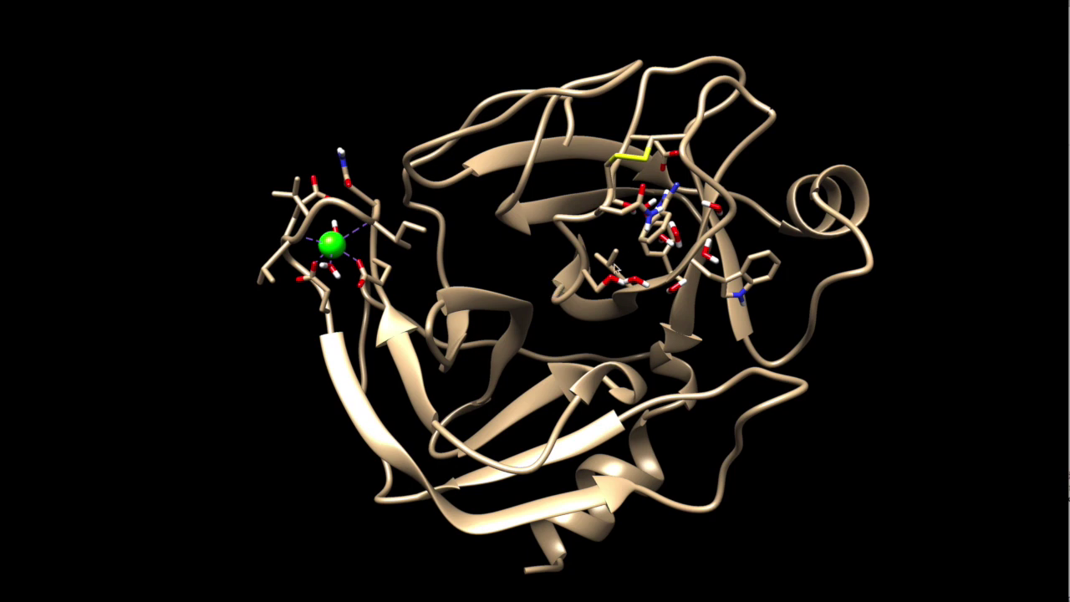
# - Select the BEN 246 ligand, invert the selection across all models, and delete everything except the ligand
pyautogui.moveTo(652, 245)
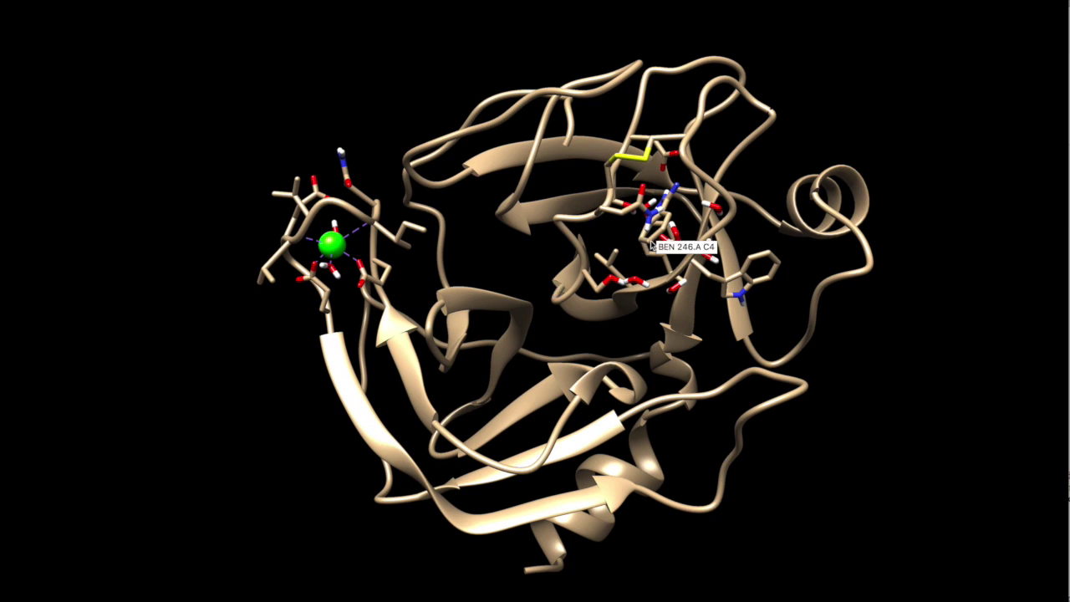
pyautogui.keyDown('ctrl'); pyautogui.click(654, 245); pyautogui.keyUp('ctrl')
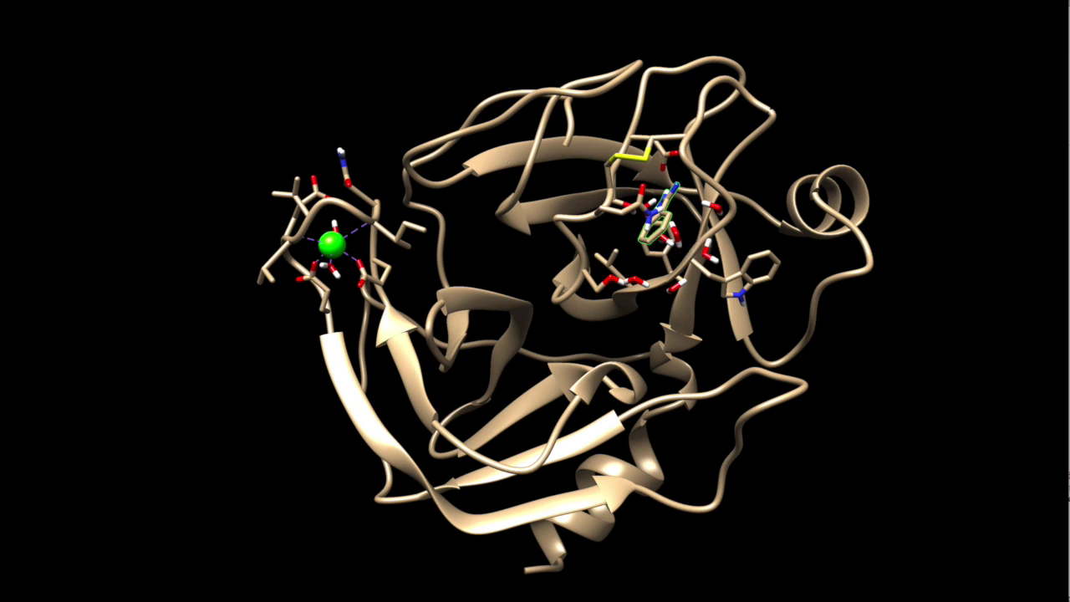
pyautogui.click(109, 1)
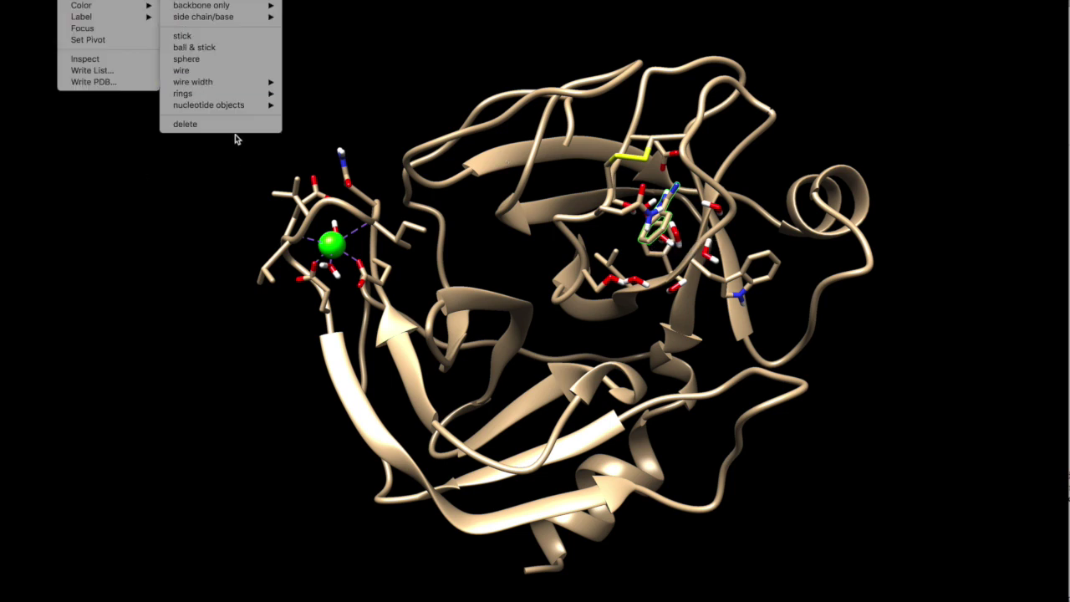
pyautogui.click(109, 0)
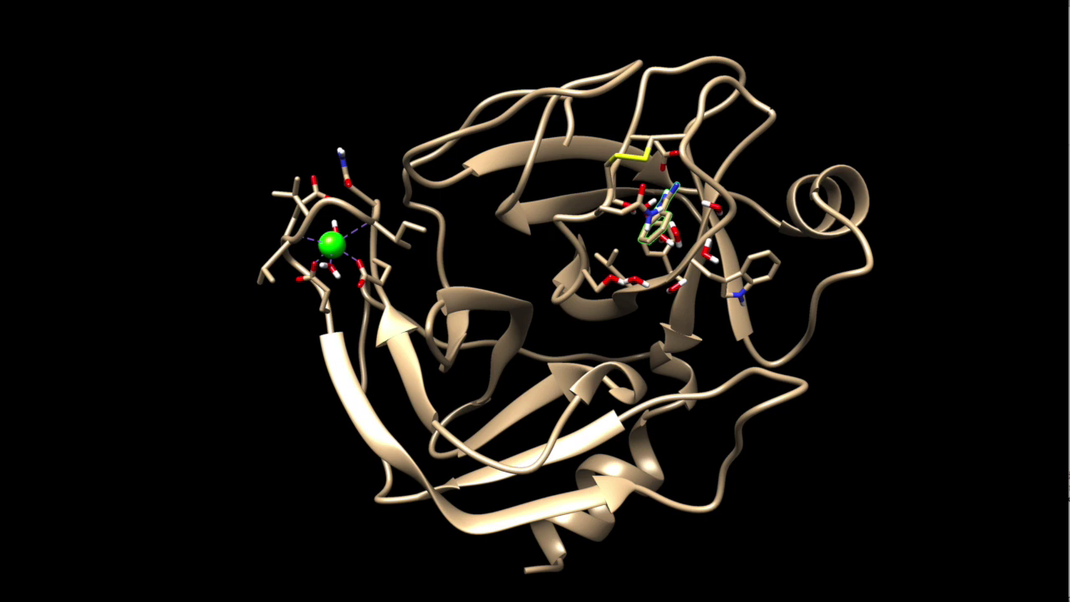
pyautogui.click(38, 1)
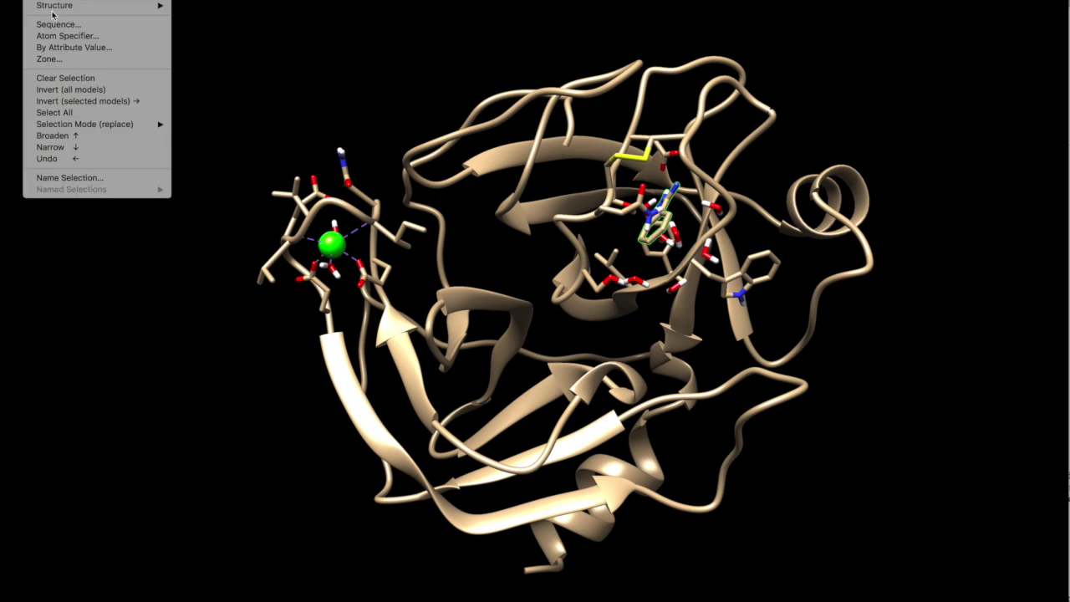
pyautogui.click(115, 90)
pyautogui.click(83, 1)
pyautogui.moveTo(109, 1)
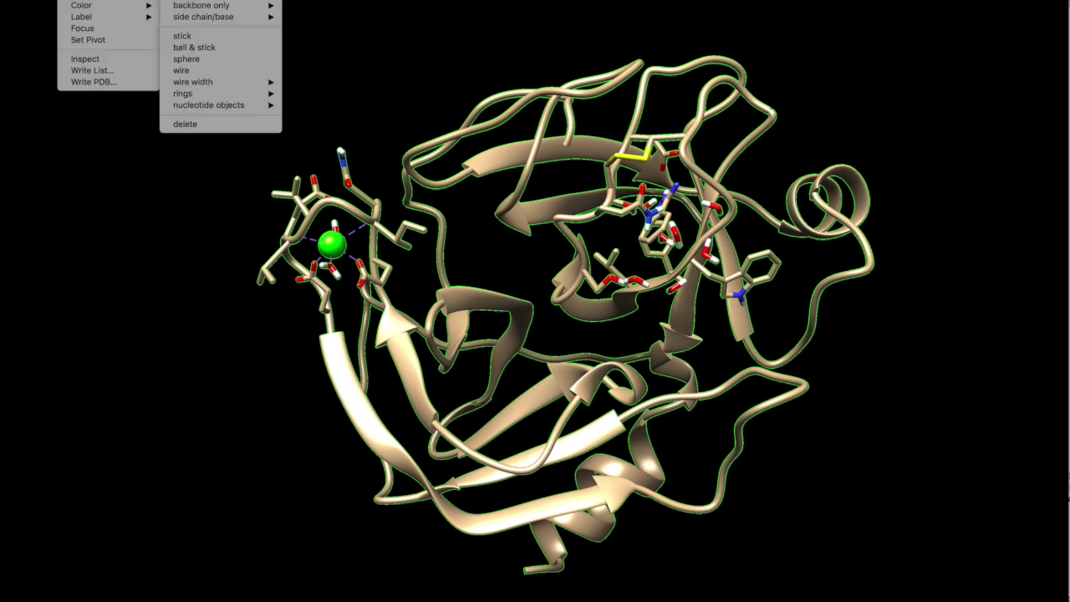
pyautogui.click(199, 134)
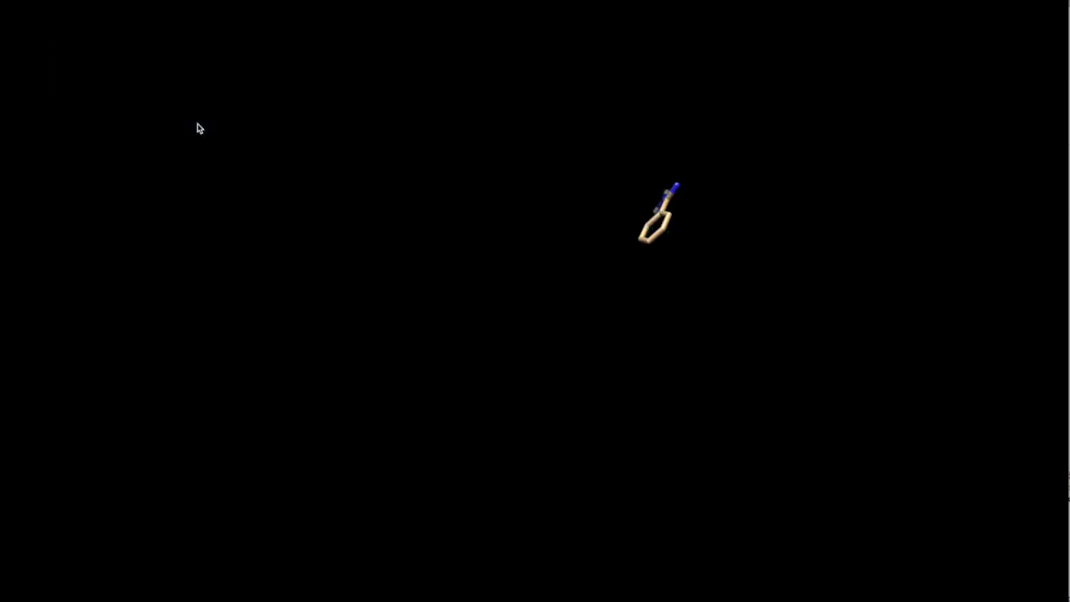
# - Save the isolated ligand as a PDB file named ligand in the Docking folder
pyautogui.moveTo(677, 243); pyautogui.dragTo(810, 354)
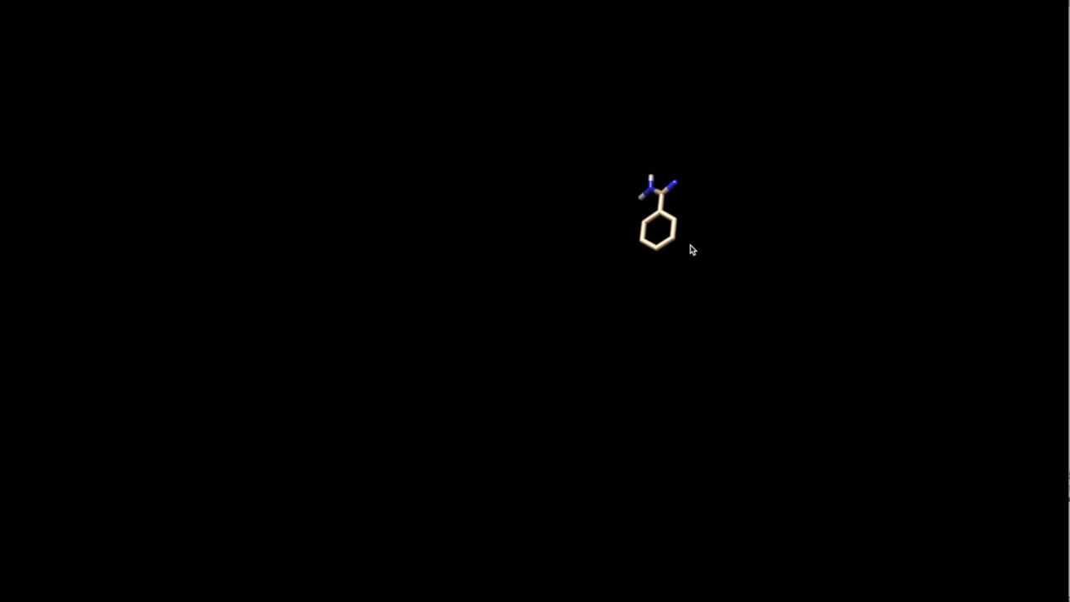
pyautogui.moveTo(691, 249); pyautogui.dragTo(614, 304, button='middle')
pyautogui.scroll(5, 612, 262)
pyautogui.moveTo(569, 413); pyautogui.dragTo(664, 411)
pyautogui.click(34, 0)
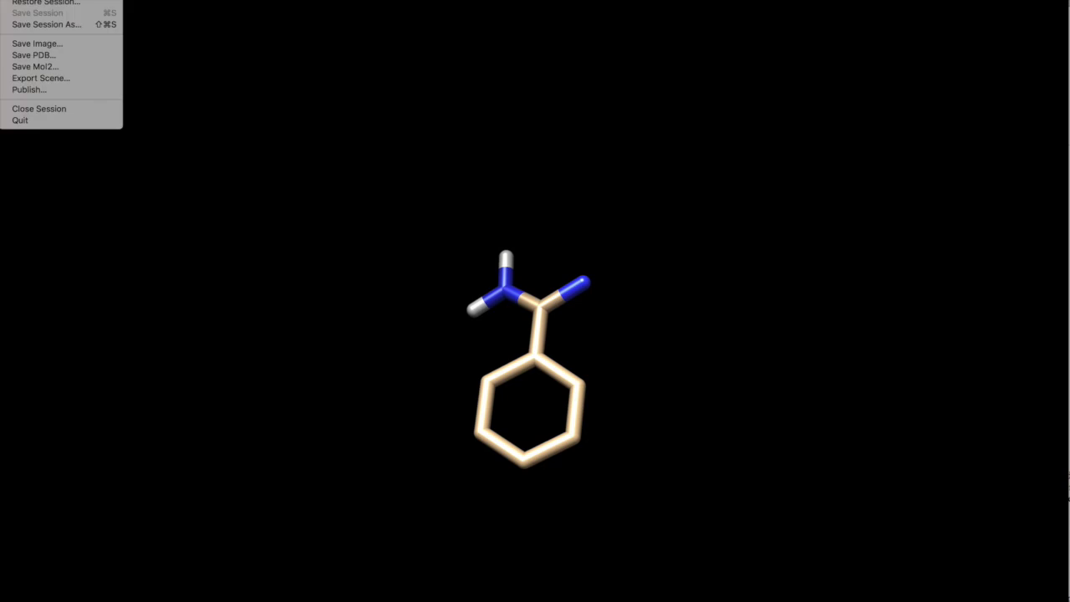
pyautogui.click(51, 3)
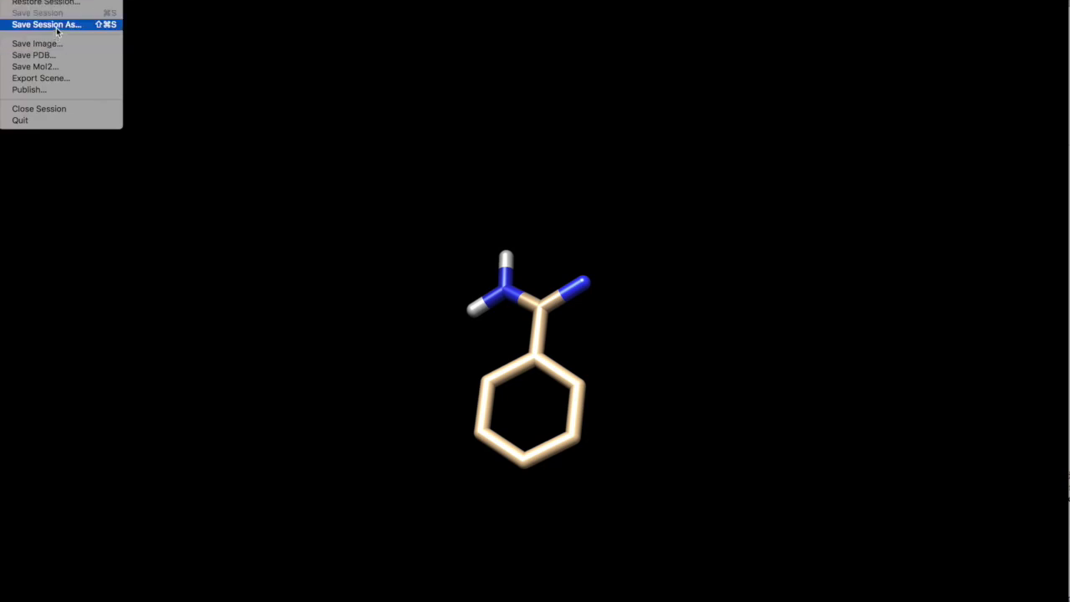
pyautogui.click(56, 55)
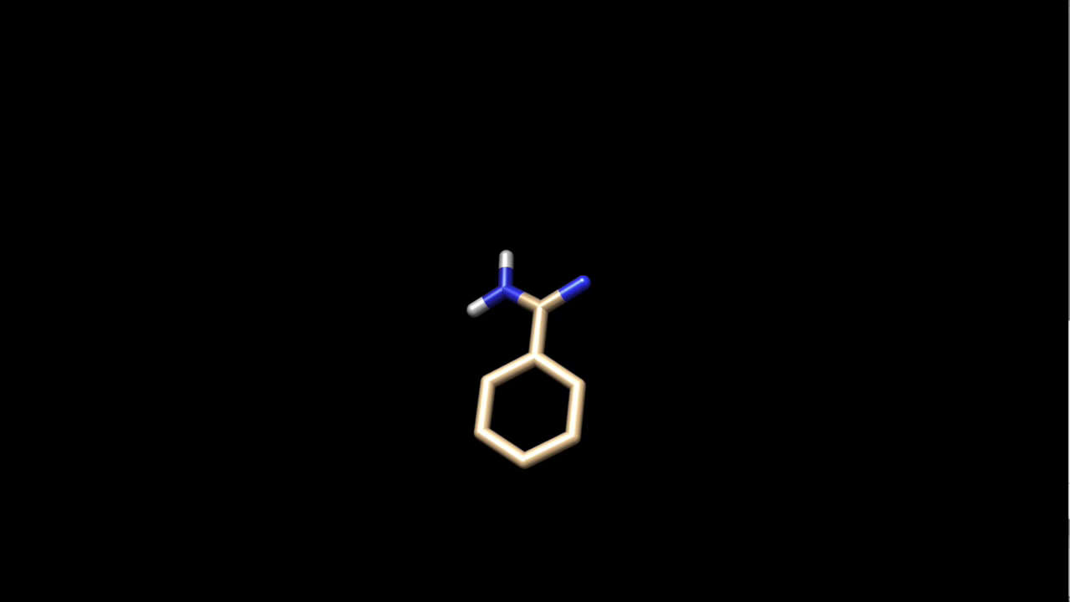
pyautogui.click(799, 366)
pyautogui.write('ligand')
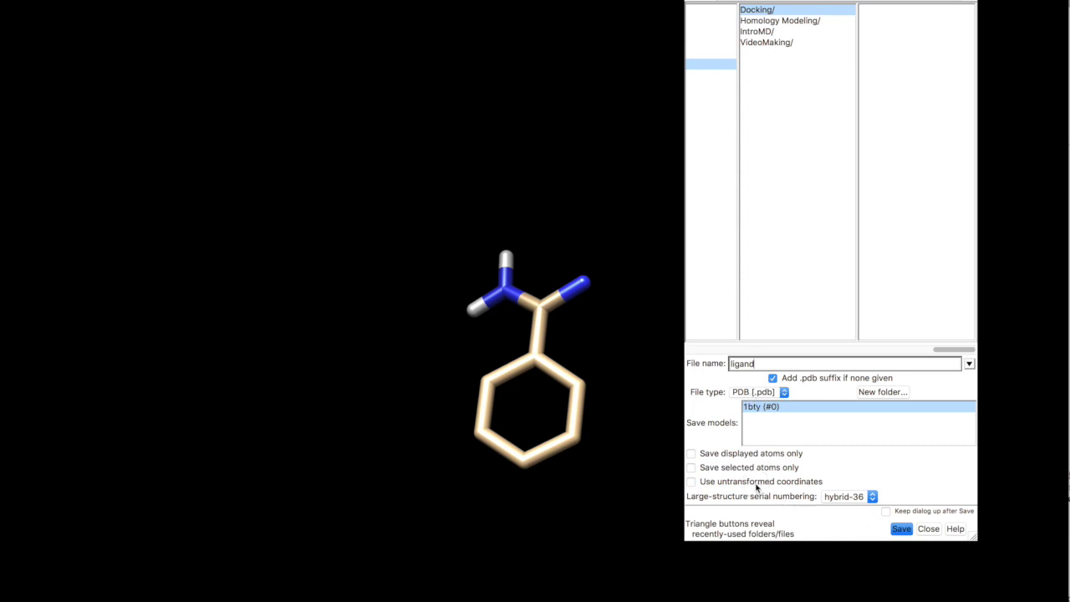
pyautogui.click(902, 529)
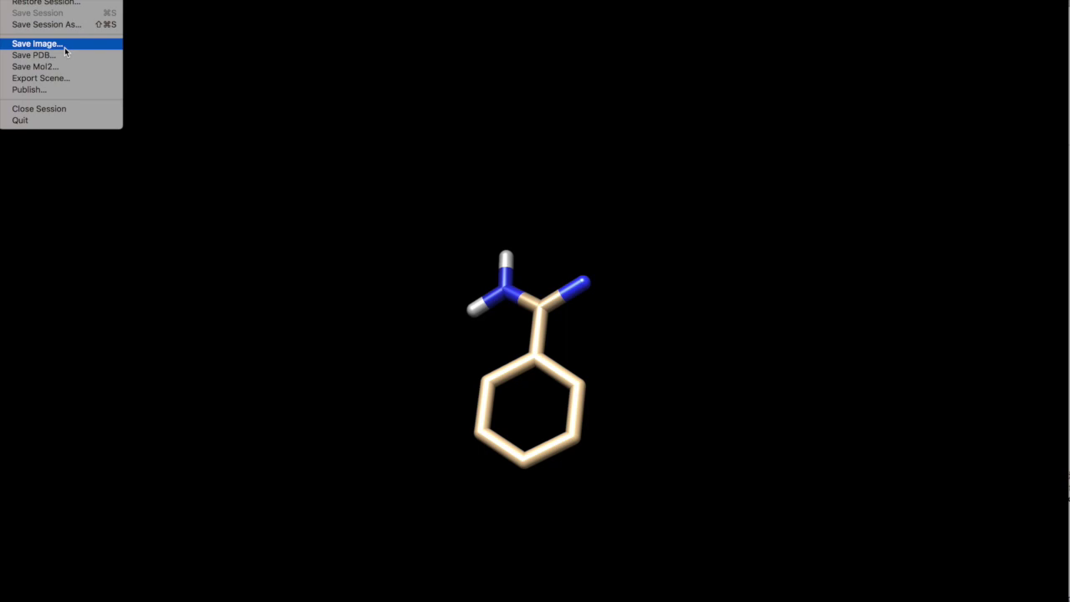
# - Close the ligand-only session and load the complete 1bty structure again
pyautogui.click(65, 112)
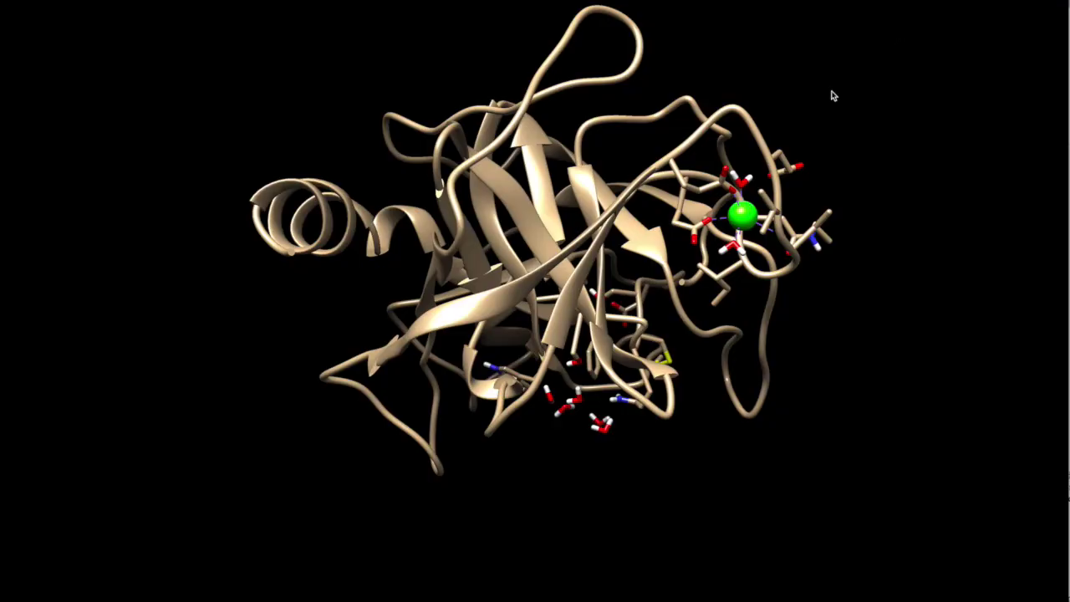
pyautogui.moveTo(739, 229); pyautogui.dragTo(585, 217)
pyautogui.moveTo(494, 164)
pyautogui.mouseDown()
pyautogui.moveTo(636, 267)
pyautogui.moveTo(616, 268)
pyautogui.moveTo(657, 282)
pyautogui.moveTo(659, 313)
pyautogui.moveTo(677, 287)
pyautogui.moveTo(653, 260)
pyautogui.moveTo(604, 316)
pyautogui.moveTo(628, 278)
pyautogui.mouseUp()
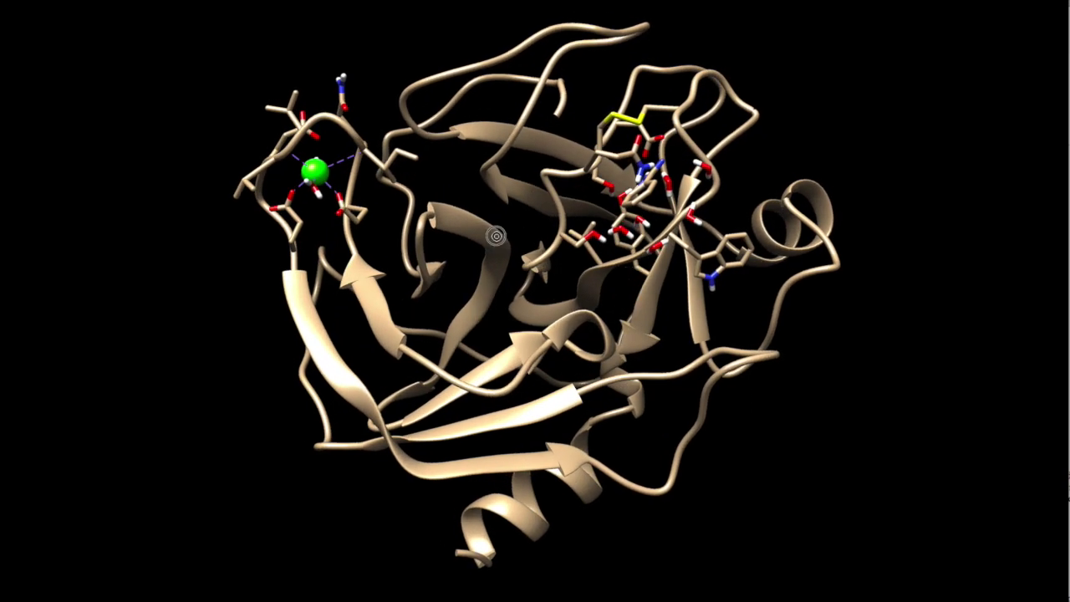
pyautogui.moveTo(497, 235); pyautogui.dragTo(457, 298)
# - Select the protein structure, invert the selection, and delete the ligand, water molecules and ion
pyautogui.click(50, 1)
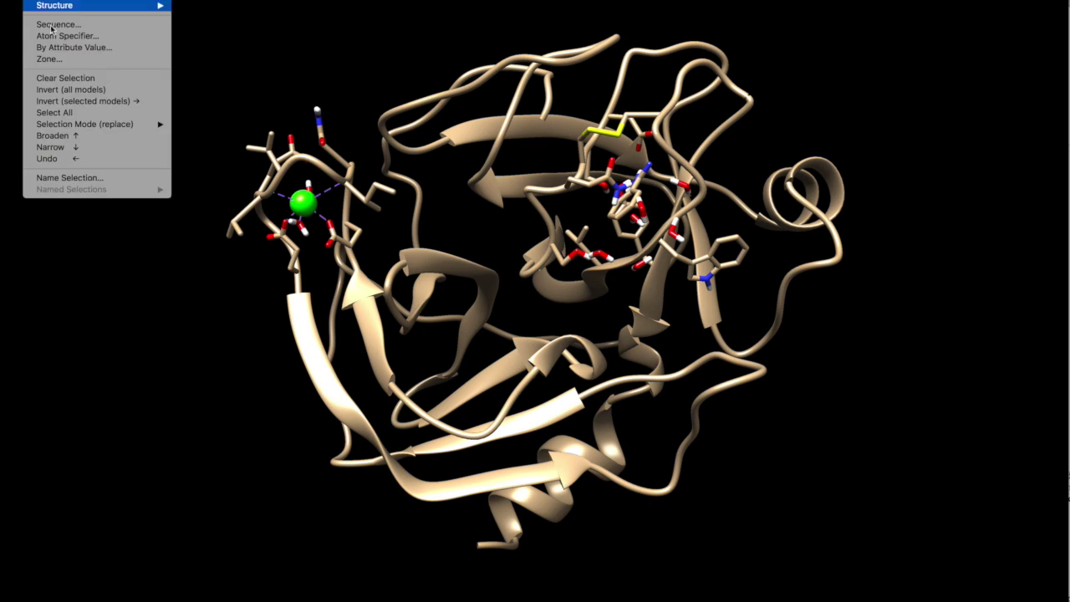
pyautogui.moveTo(99, 6)
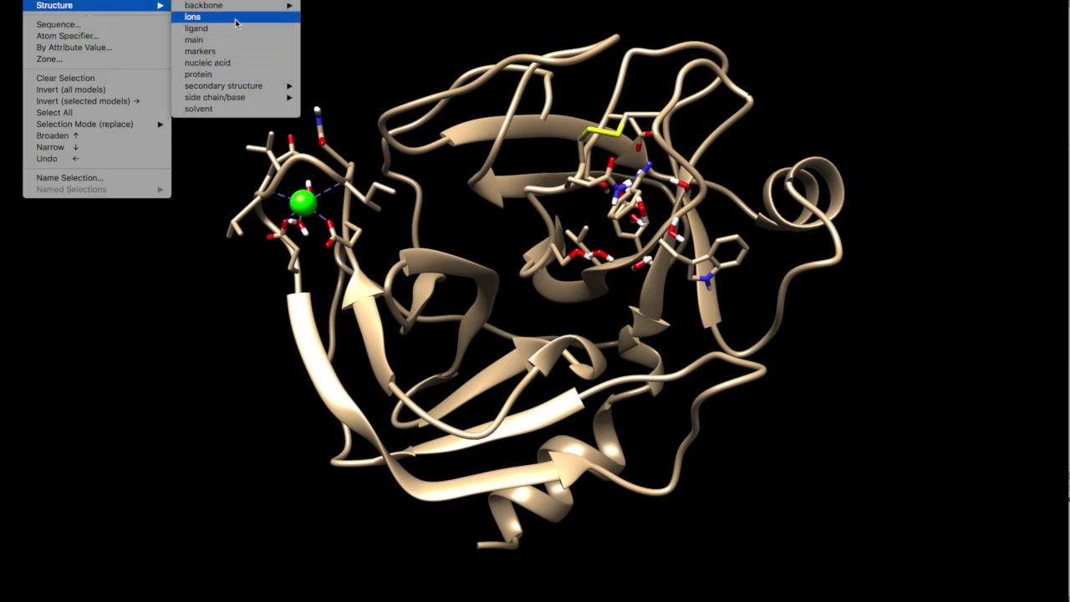
pyautogui.click(232, 74)
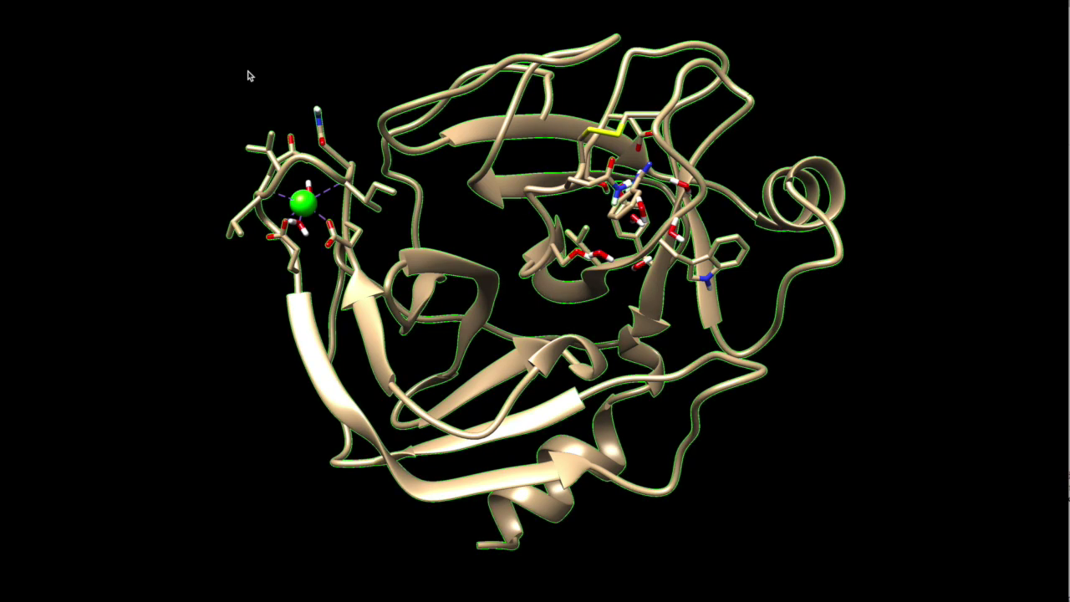
pyautogui.click(58, 0)
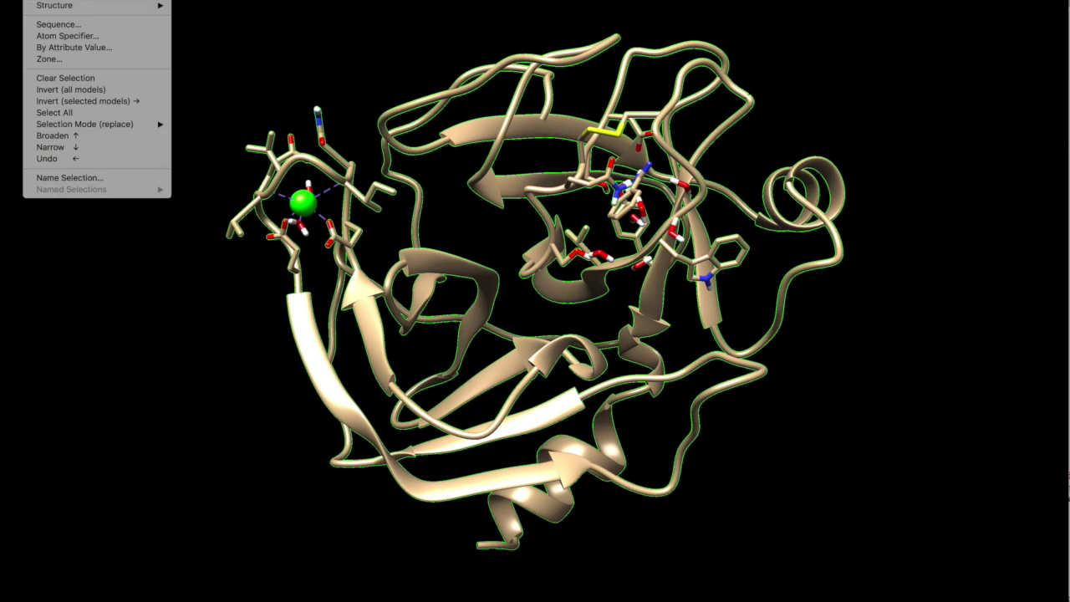
pyautogui.click(93, 94)
pyautogui.click(80, 0)
pyautogui.moveTo(109, 2)
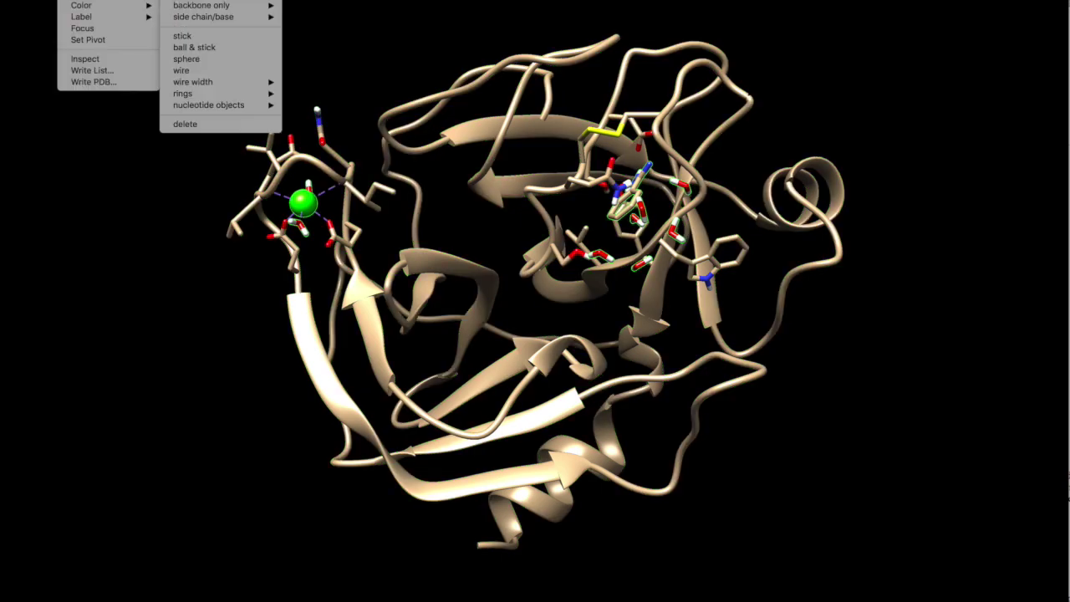
pyautogui.click(222, 125)
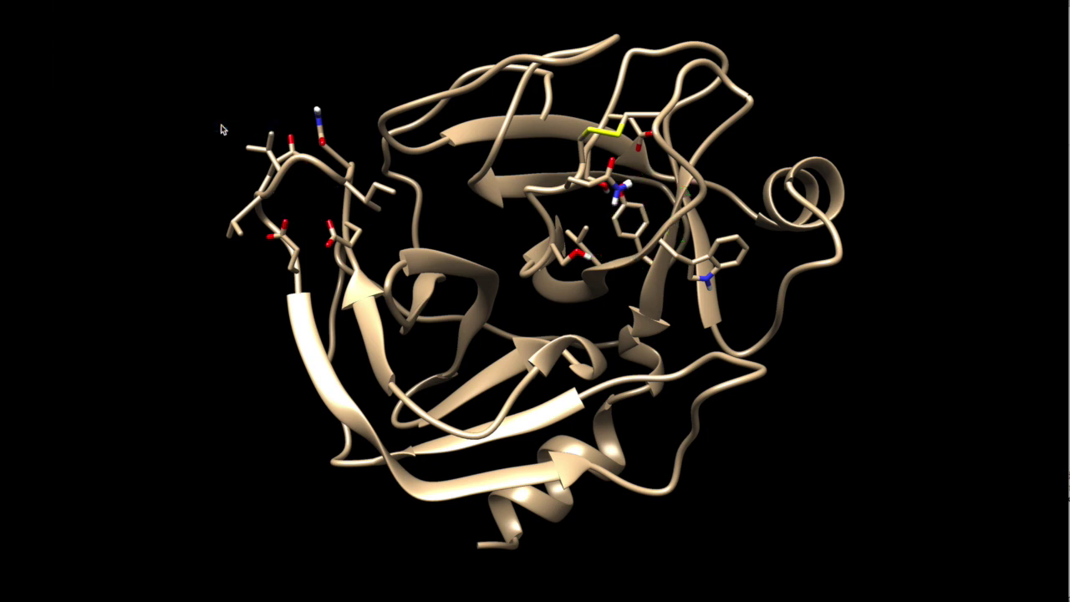
# - Save the remaining protein as a PDB file named receptor in the Docking folder
pyautogui.moveTo(521, 206); pyautogui.dragTo(605, 302)
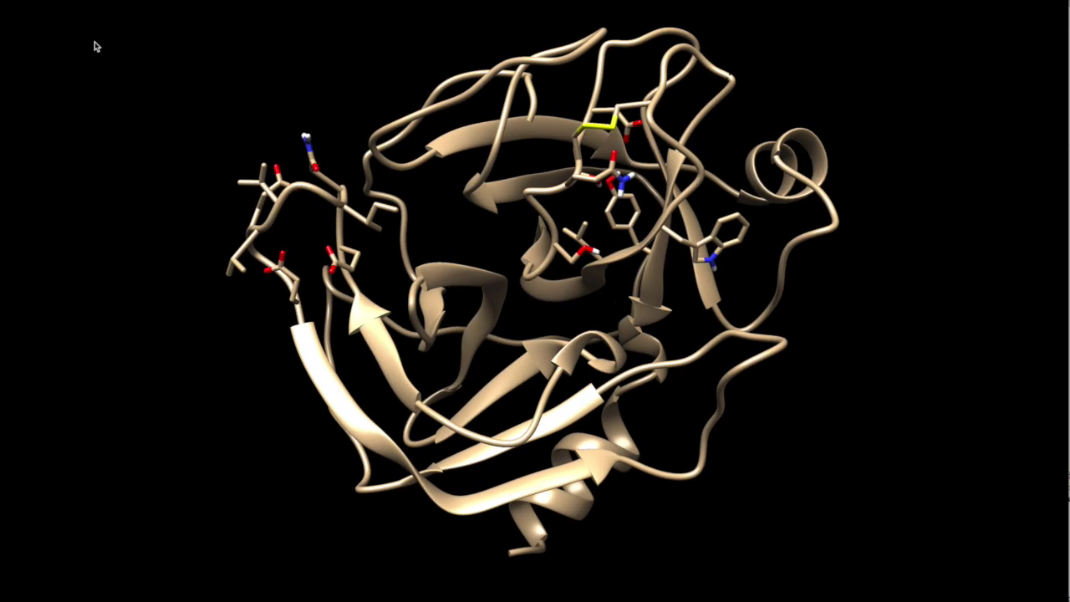
pyautogui.click(16, 0)
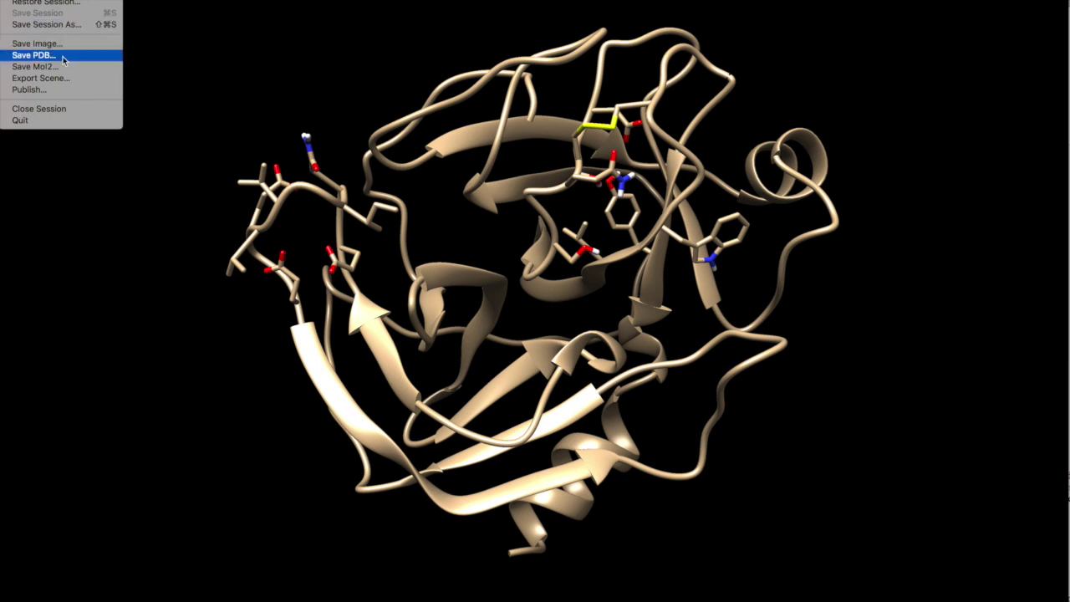
pyautogui.click(34, 56)
pyautogui.doubleClick(770, 363)
pyautogui.write('receptor')
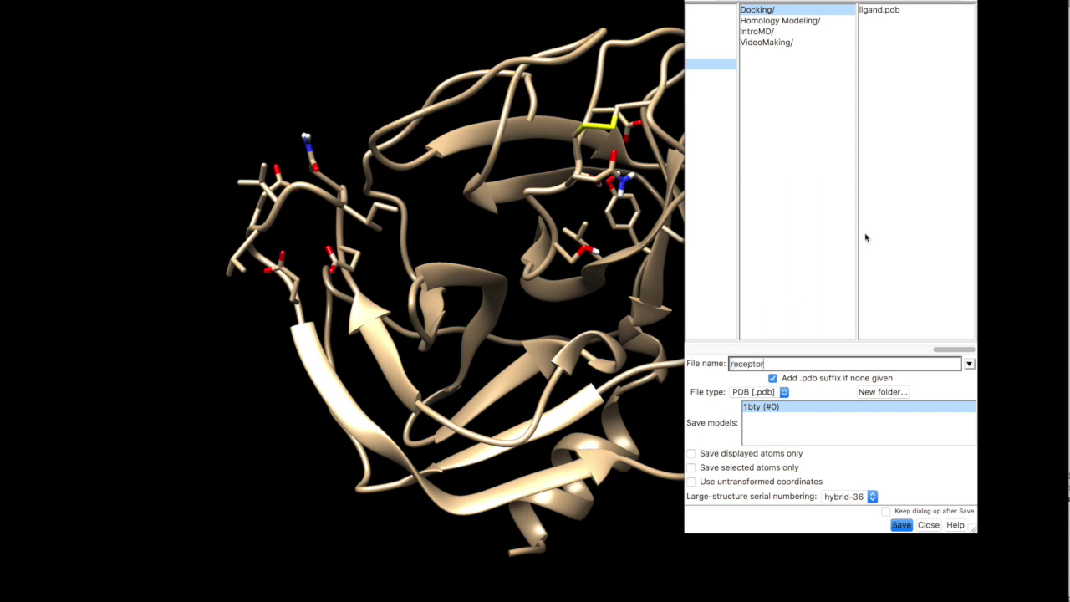
pyautogui.press('Return')
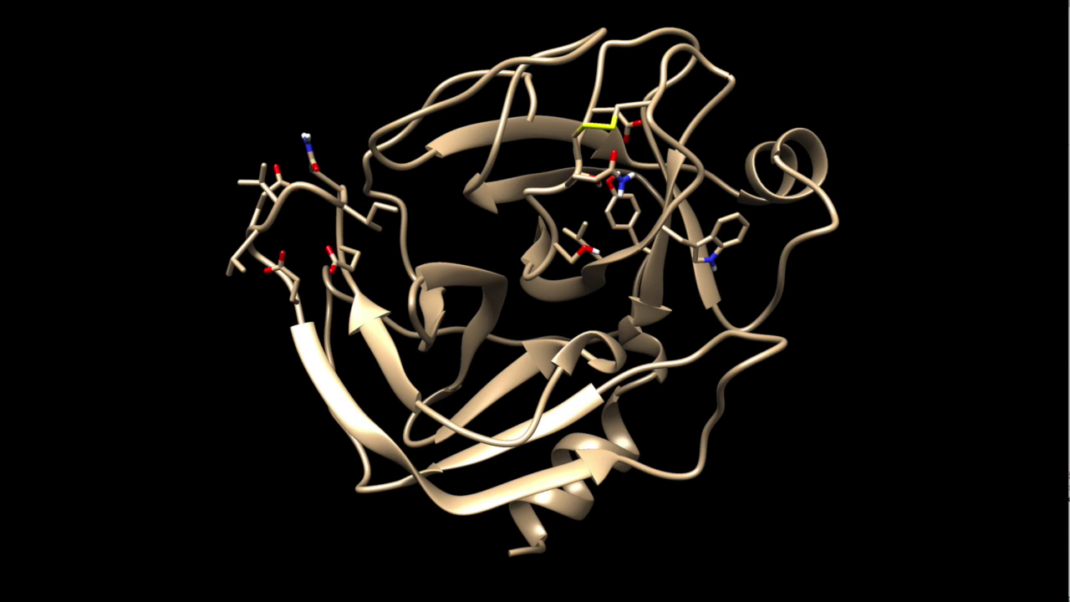
# - Rename the 1bty model as receptor in the model list
pyautogui.moveTo(642, 256); pyautogui.dragTo(511, 246)
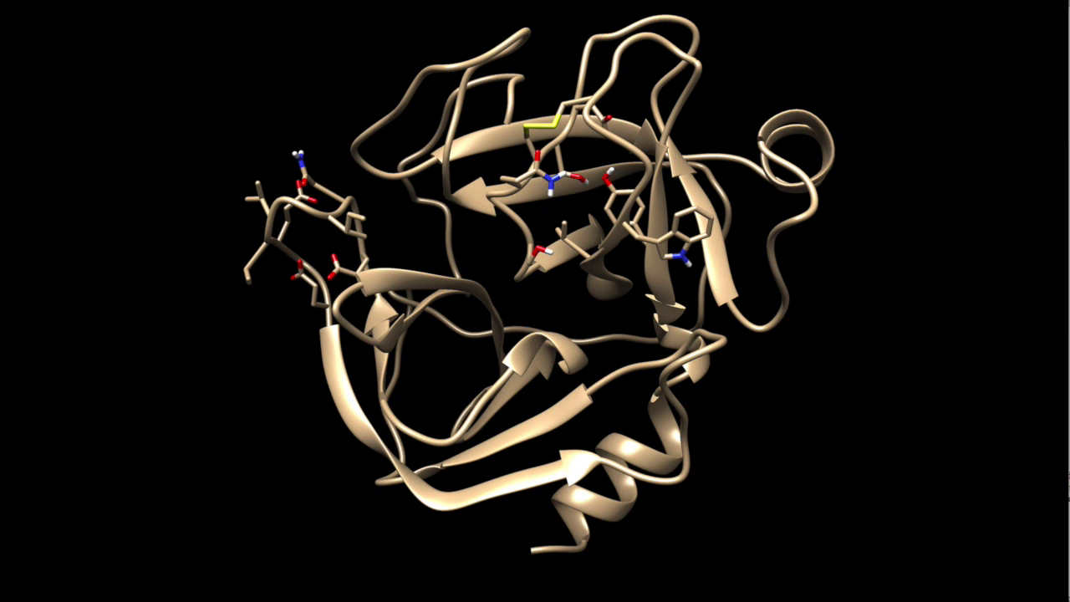
pyautogui.moveTo(1069, 112); pyautogui.dragTo(712, 112)
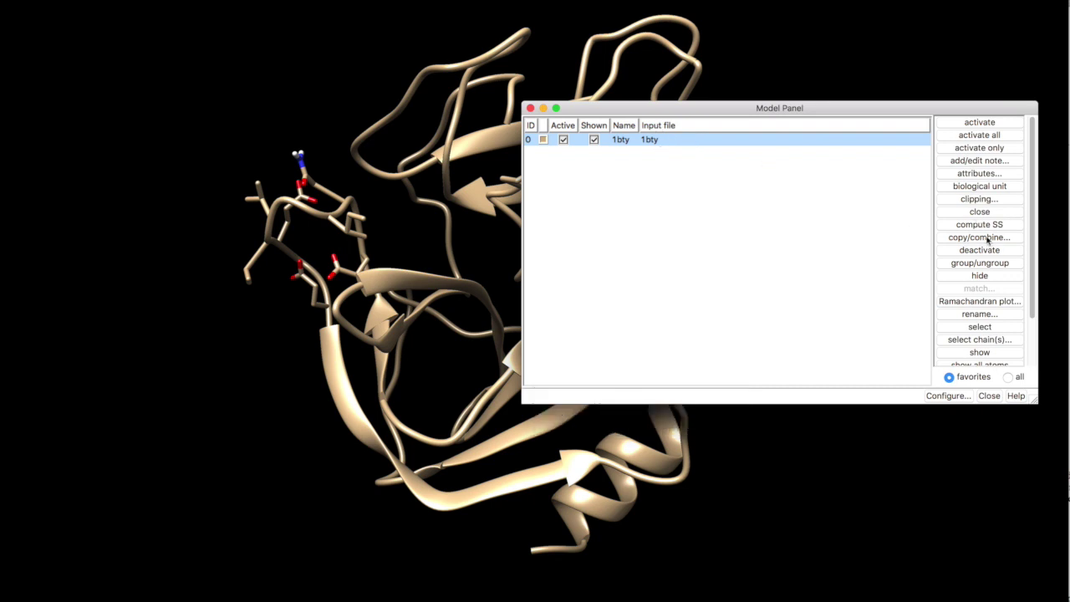
pyautogui.click(995, 314)
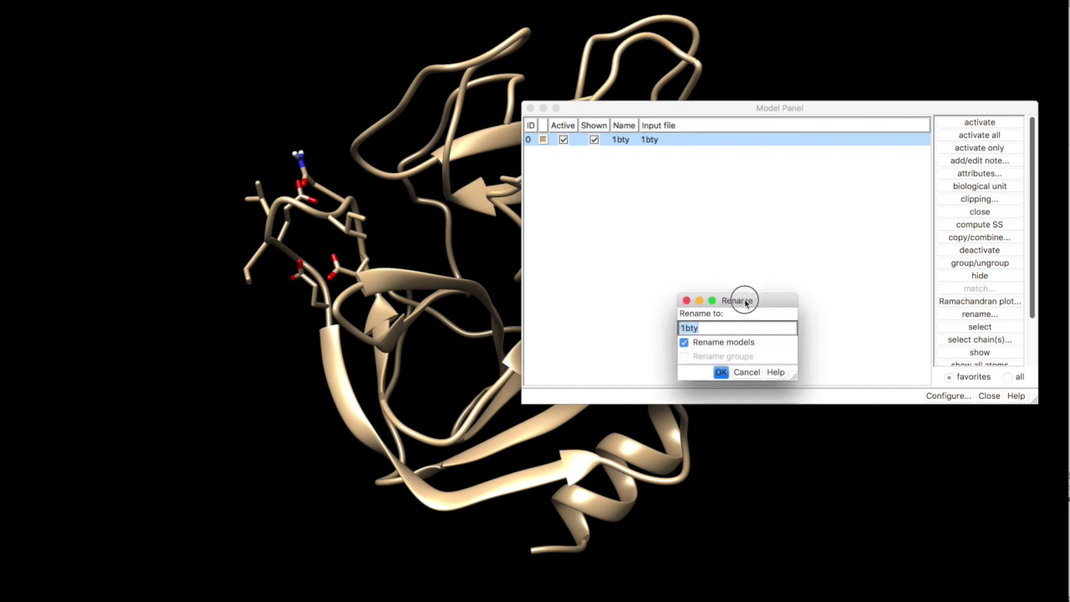
pyautogui.write('receptor')
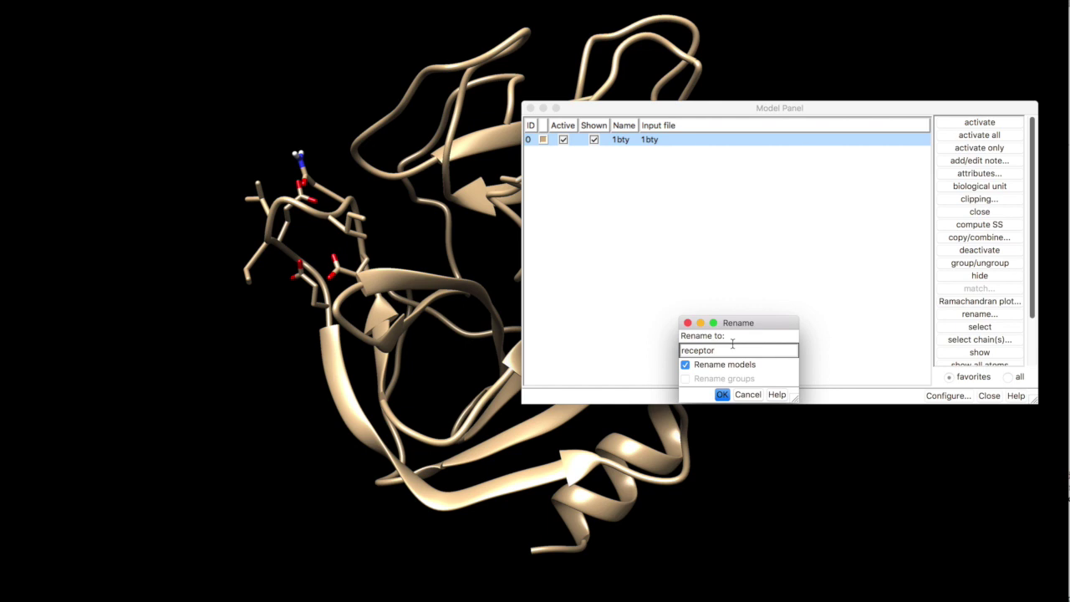
pyautogui.press('Return')
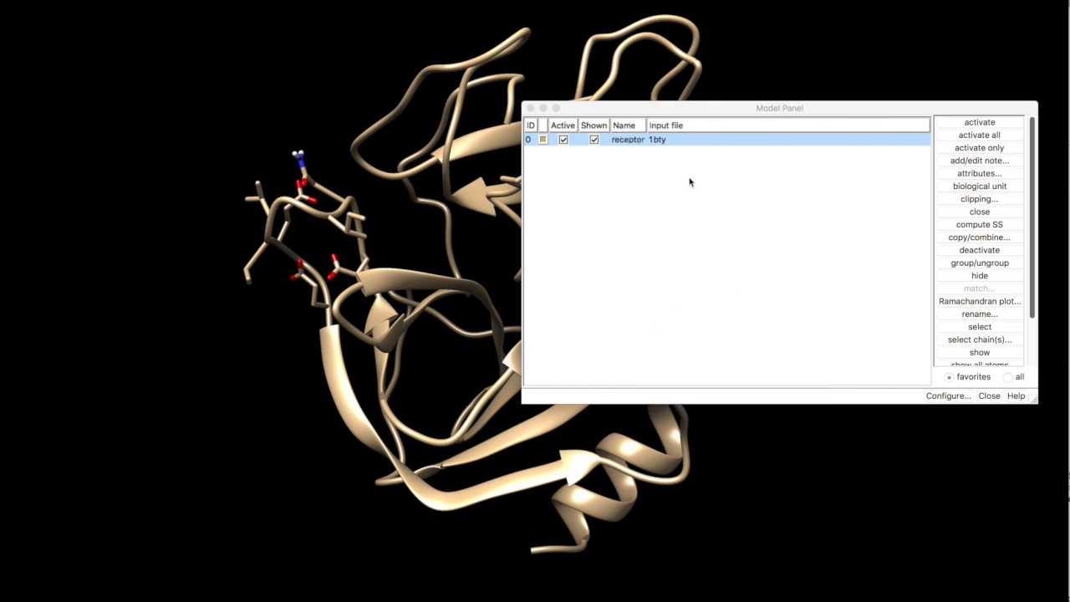
pyautogui.moveTo(667, 109); pyautogui.dragTo(669, 151)
pyautogui.moveTo(831, 145); pyautogui.dragTo(1069, 180)
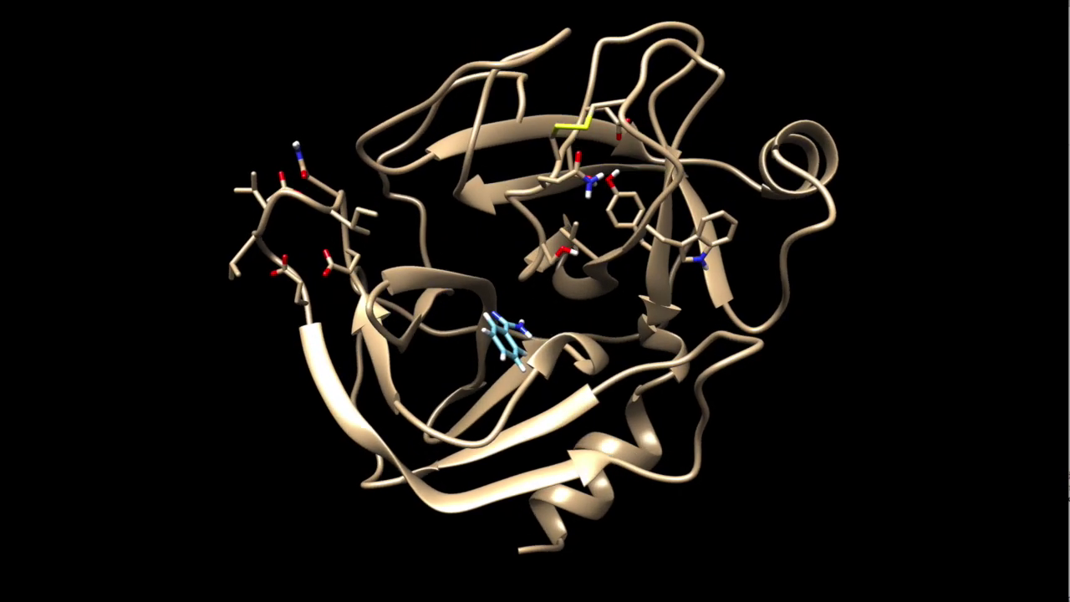
# - Check the ligand and receptor models by toggling the visibility of each one off and on again
pyautogui.moveTo(1069, 195); pyautogui.dragTo(1017, 171)
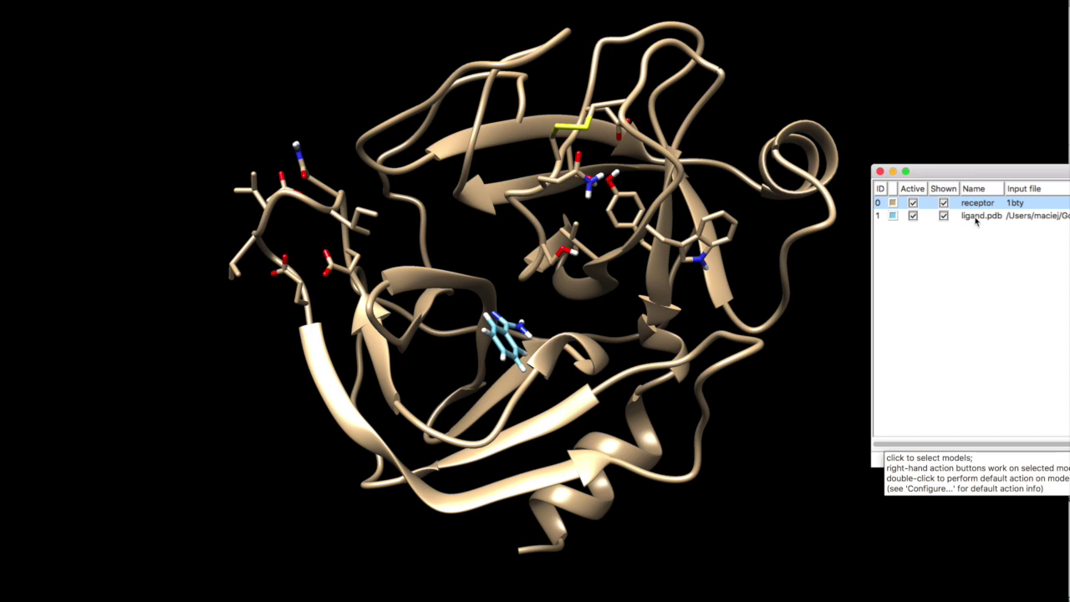
pyautogui.click(944, 216)
pyautogui.click(945, 217)
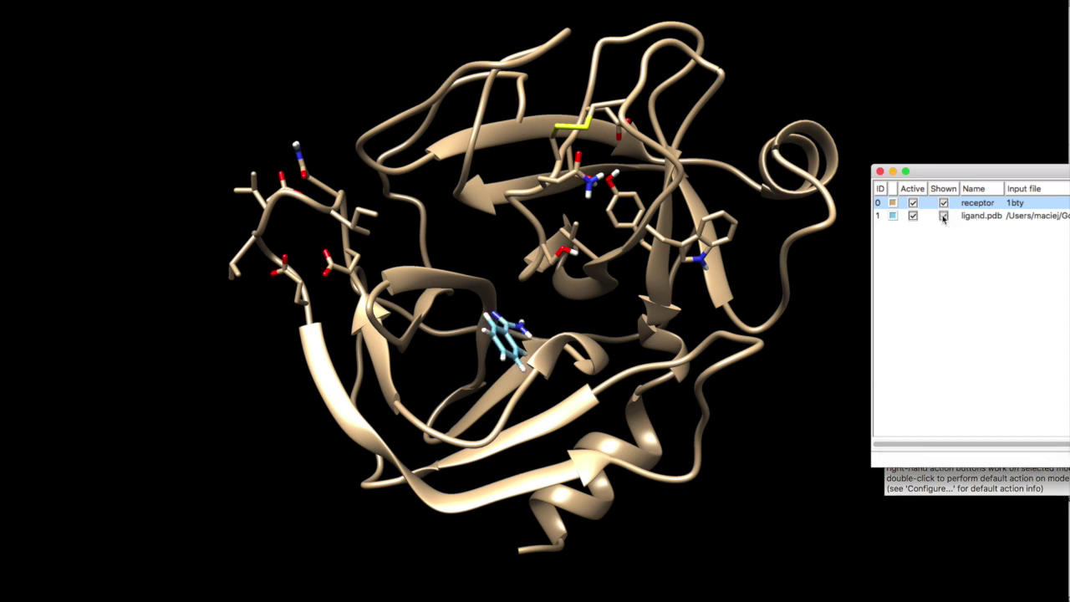
pyautogui.click(944, 203)
pyautogui.click(944, 202)
pyautogui.moveTo(946, 172); pyautogui.dragTo(1069, 214)
pyautogui.moveTo(598, 204); pyautogui.dragTo(474, 174)
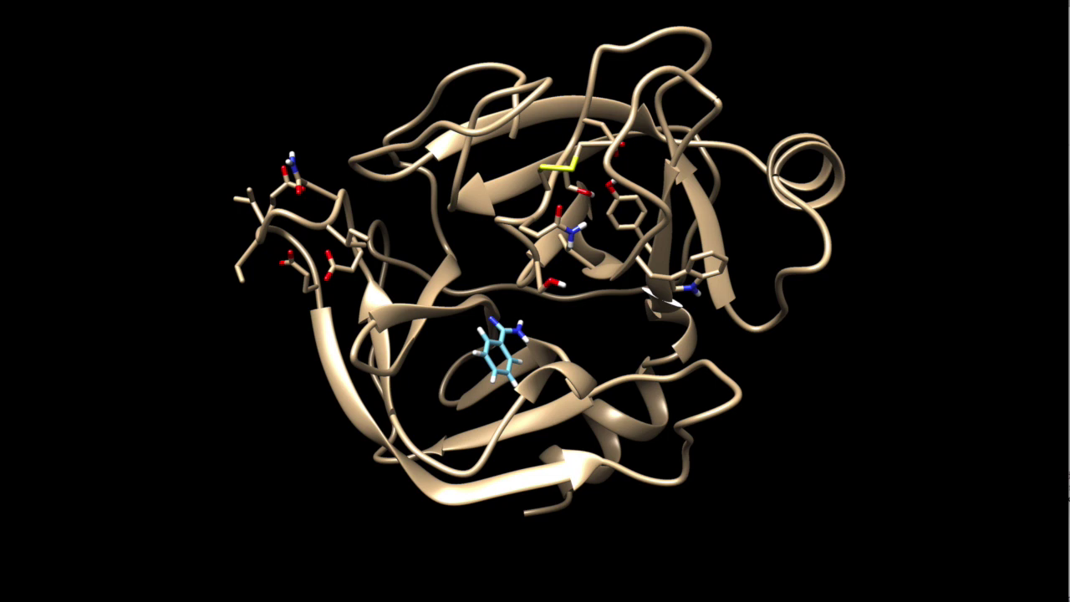
# - Start an AutoDock Vina setup and set its pdbqt output file to Benzamidine-trypsin-docking
pyautogui.click(167, 0)
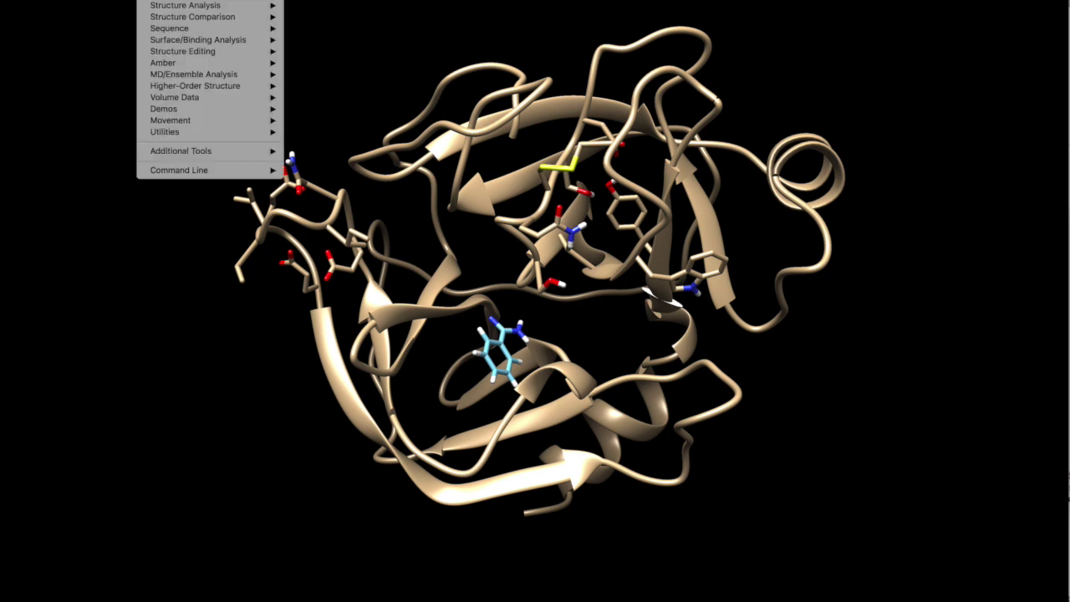
pyautogui.moveTo(253, 62)
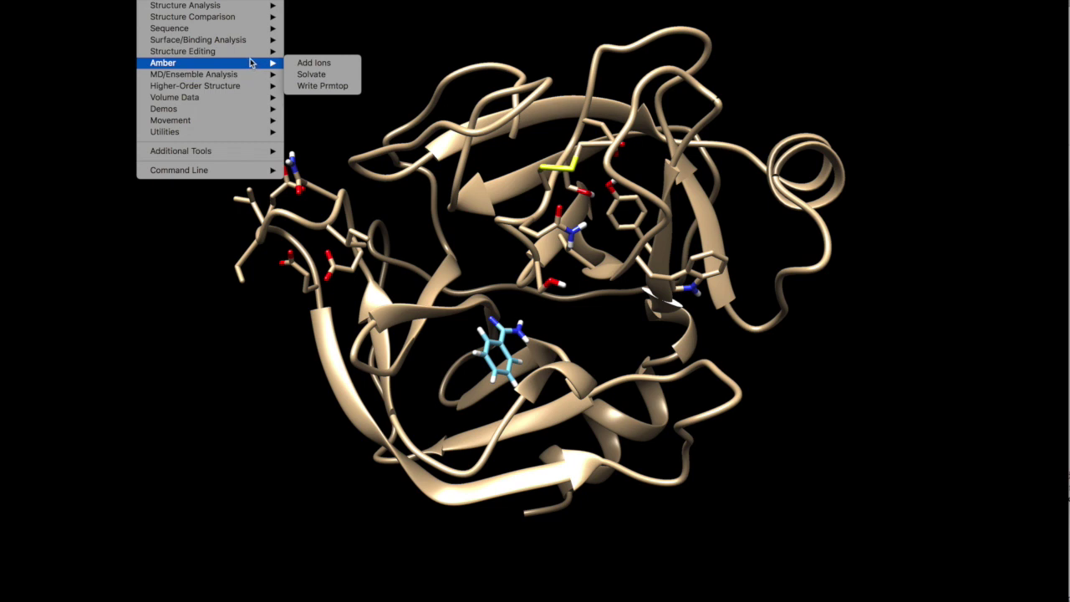
pyautogui.moveTo(254, 40)
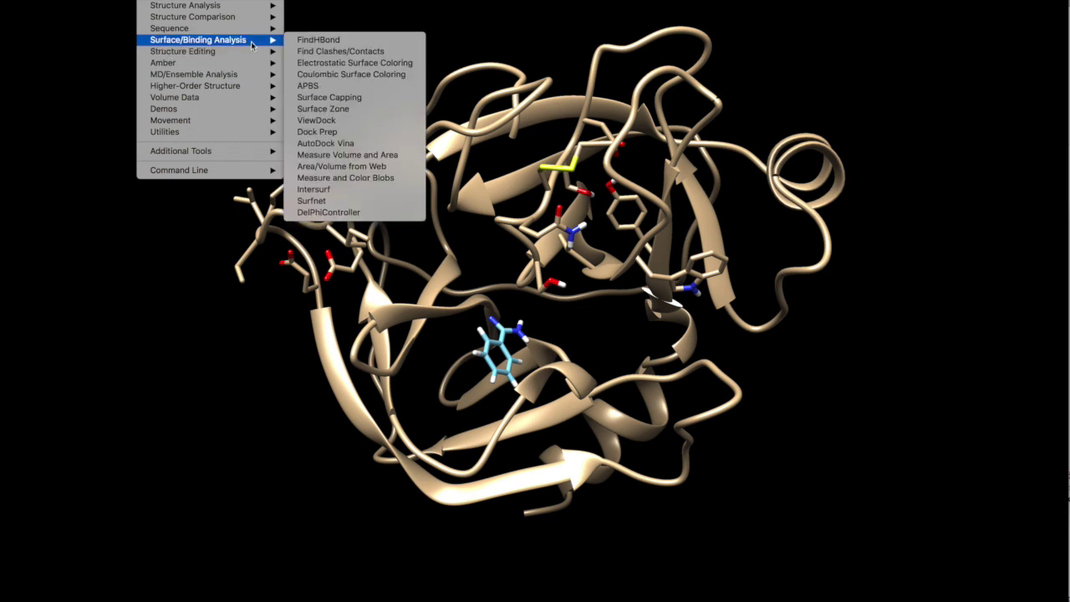
pyautogui.click(387, 147)
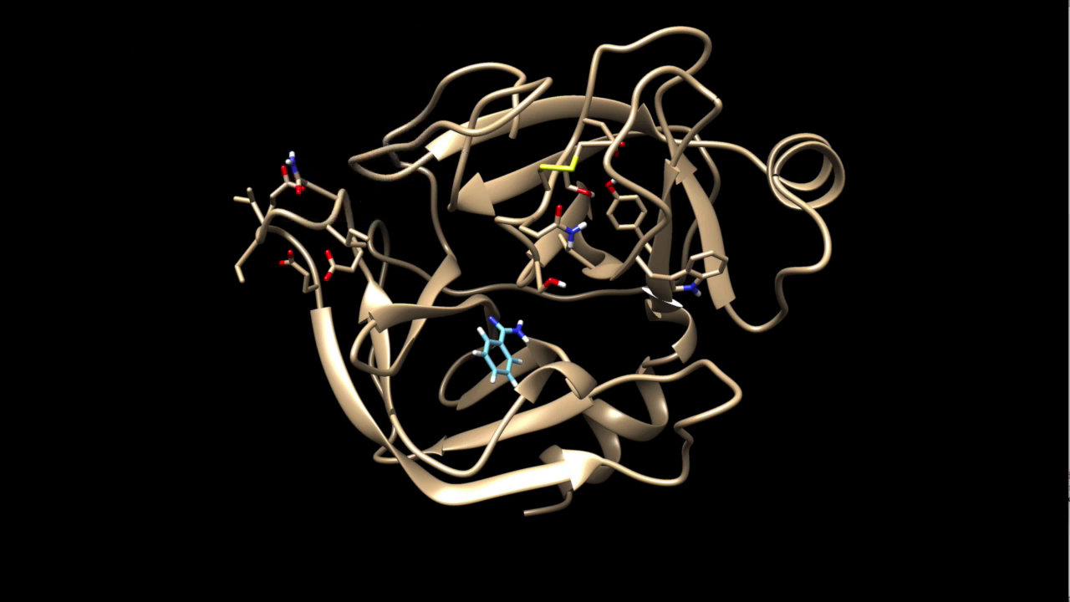
pyautogui.moveTo(825, 193); pyautogui.dragTo(971, 0)
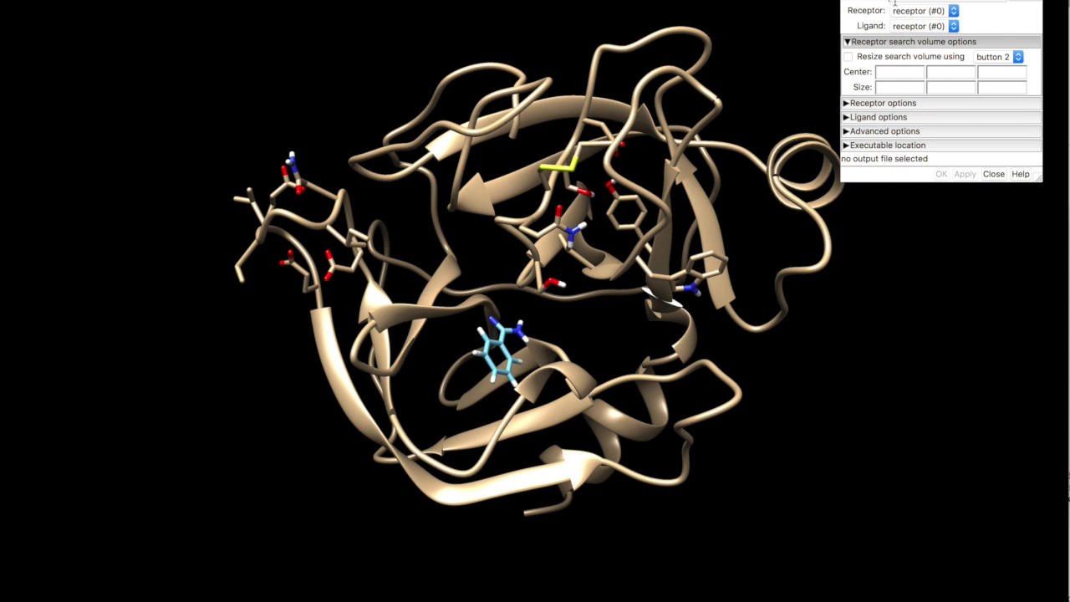
pyautogui.click(1026, 3)
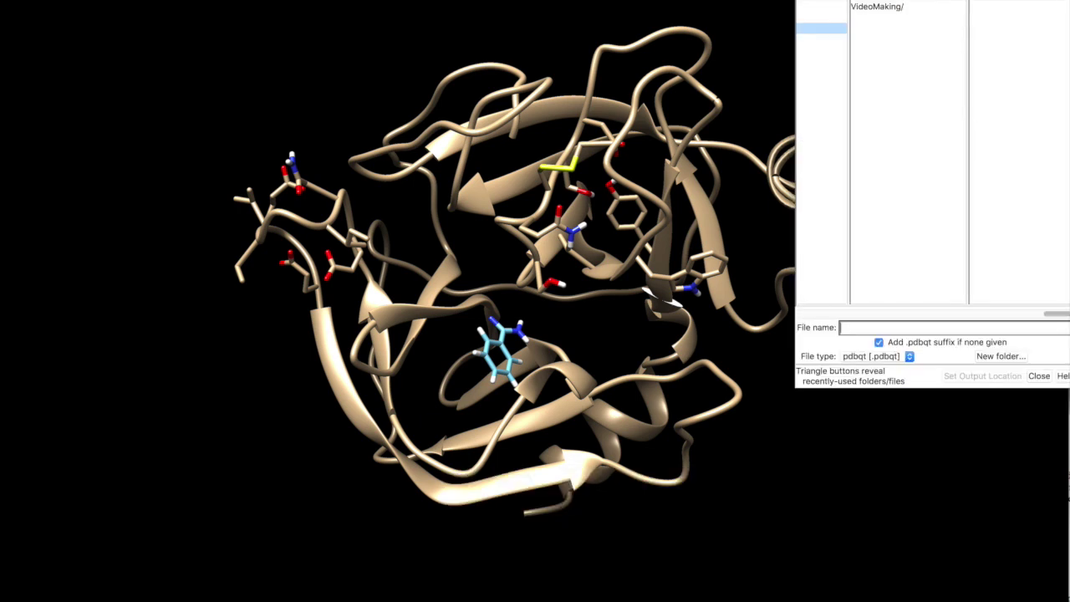
pyautogui.click(865, 360)
pyautogui.click(867, 367)
pyautogui.write('Benzamidine-trypsi')
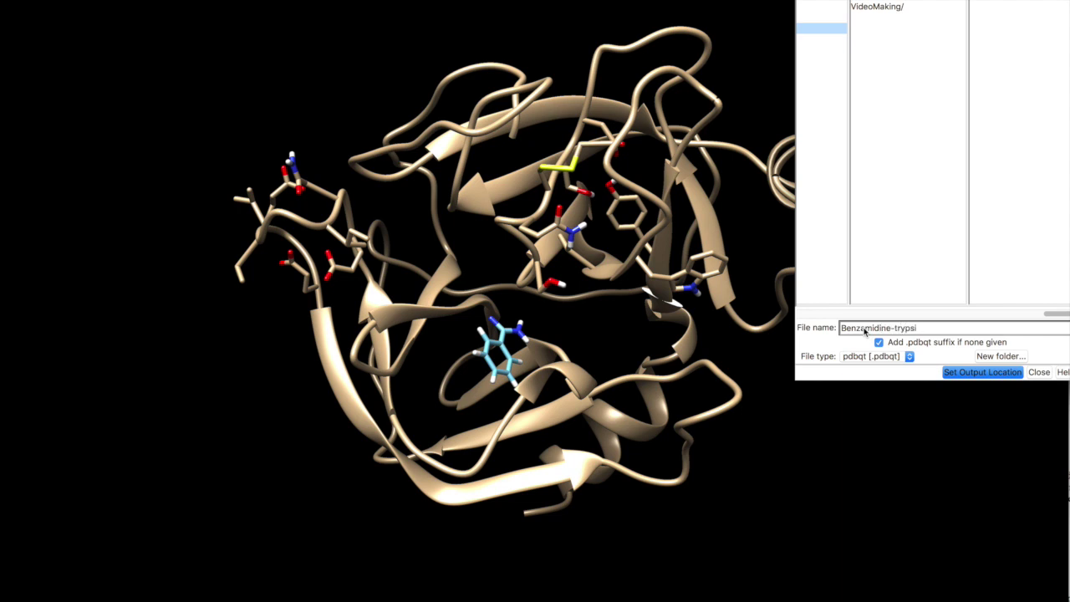
pyautogui.write('n-docking')
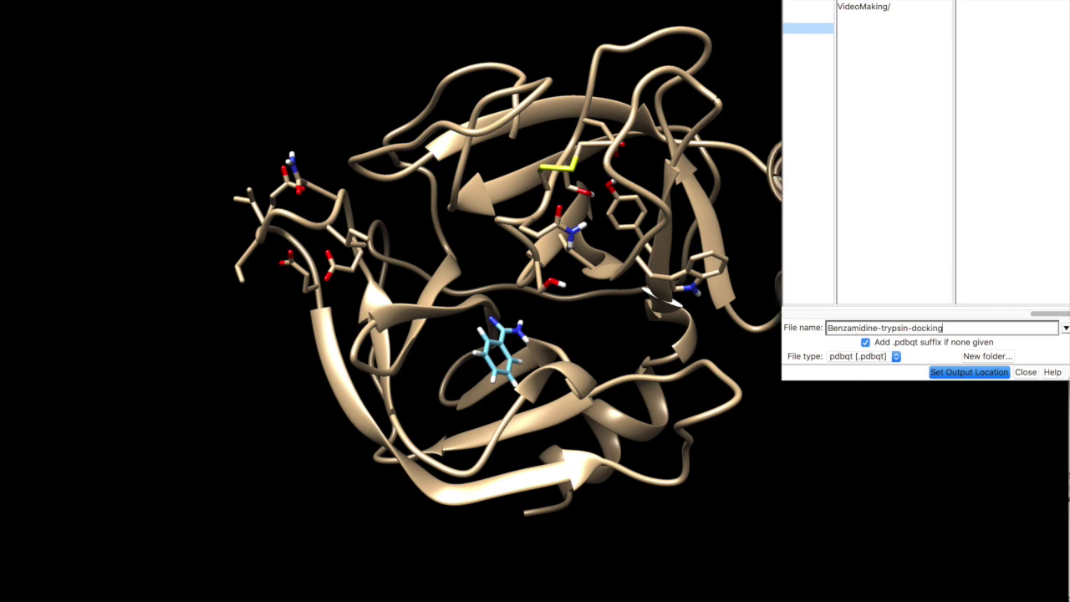
pyautogui.click(958, 380)
# - Assign receptor (#0) as the docking receptor and ligand.pdb (#1) as the docking ligand
pyautogui.click(906, 12)
pyautogui.click(910, 12)
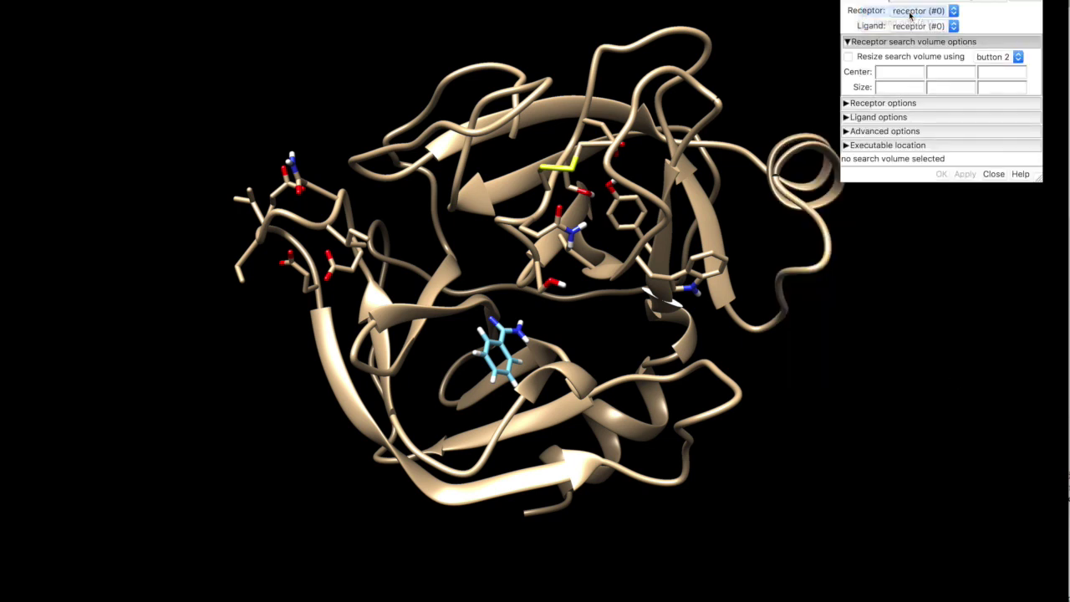
pyautogui.click(943, 10)
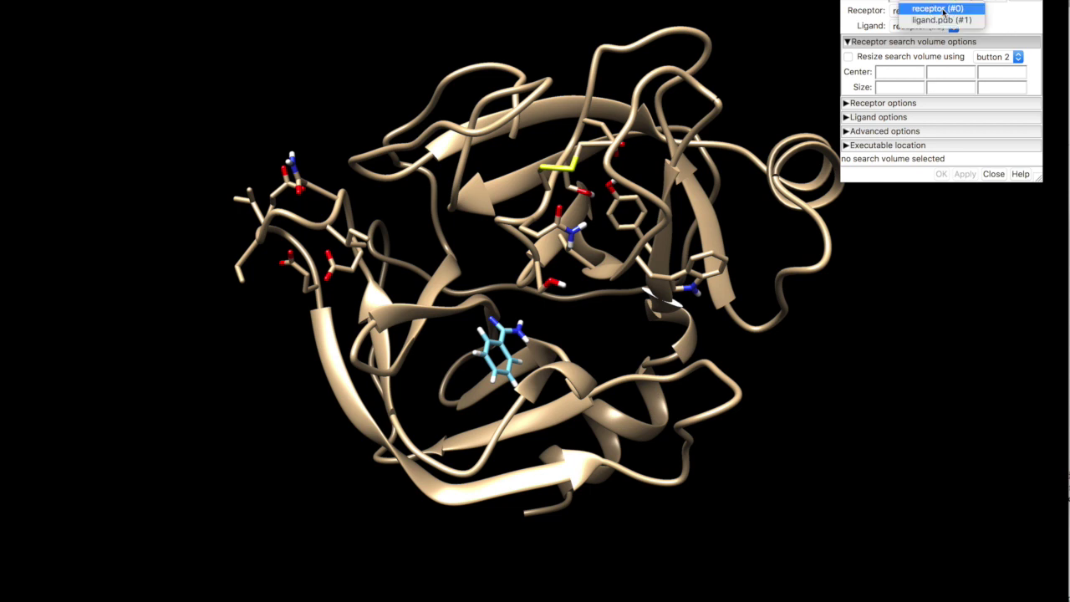
pyautogui.click(942, 10)
pyautogui.click(935, 26)
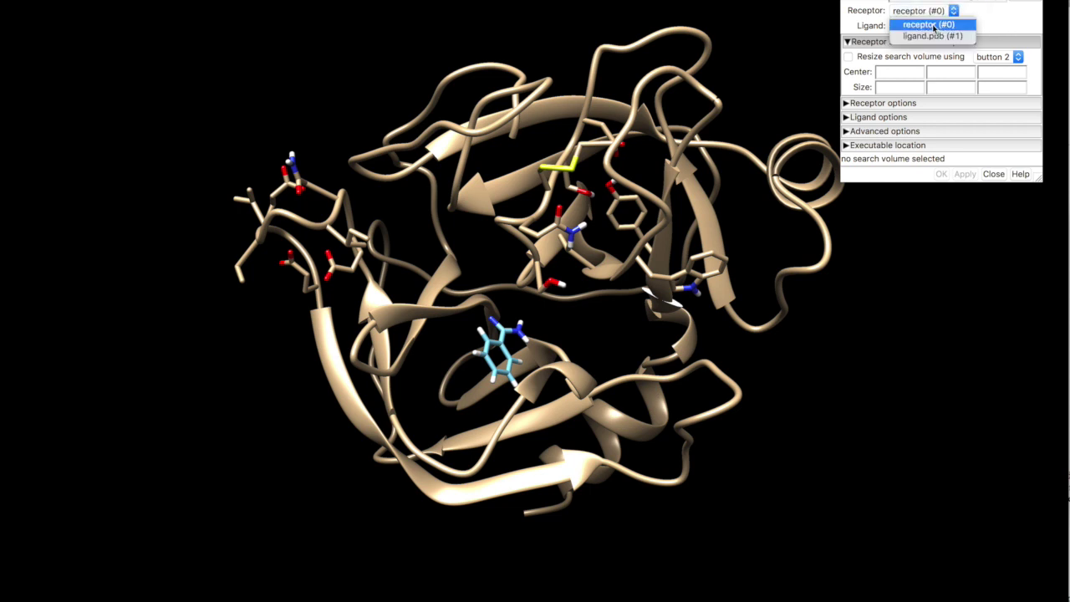
pyautogui.click(924, 36)
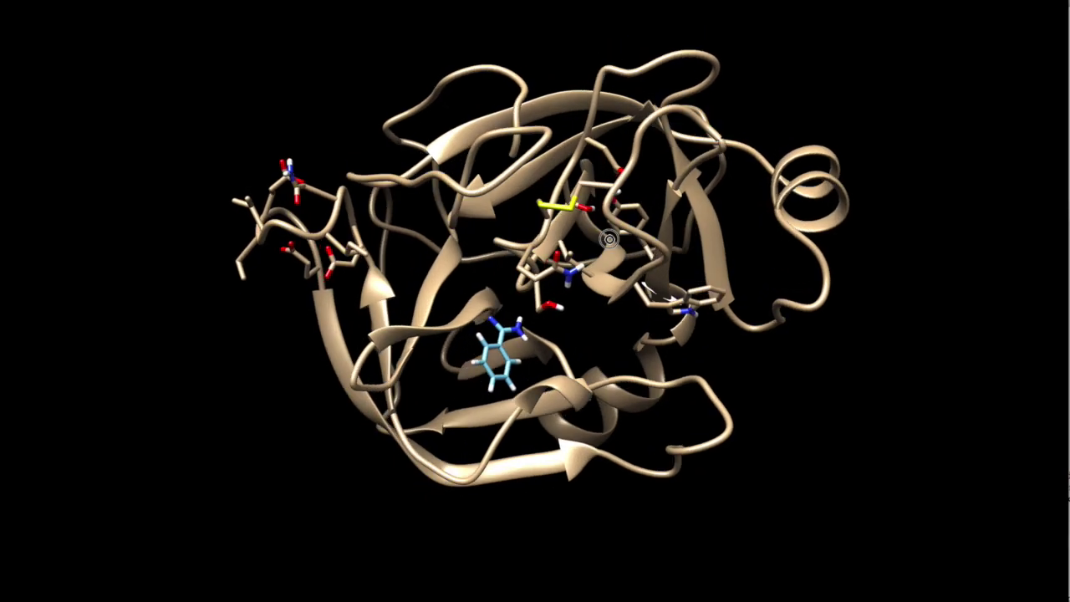
# - Select the whole receptor structure, display its molecular surface, and clear the surface calculation warning out of the way
pyautogui.moveTo(609, 240); pyautogui.dragTo(766, 358)
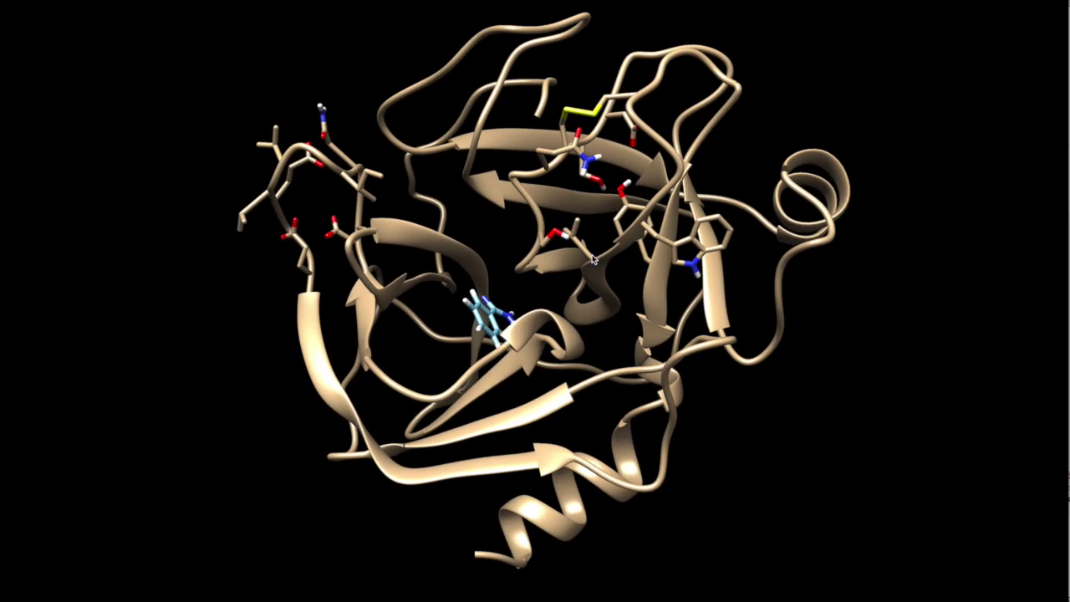
pyautogui.keyDown('ctrl'); pyautogui.click(429, 240); pyautogui.keyUp('ctrl')
pyautogui.press('Up')
pyautogui.press('Up')
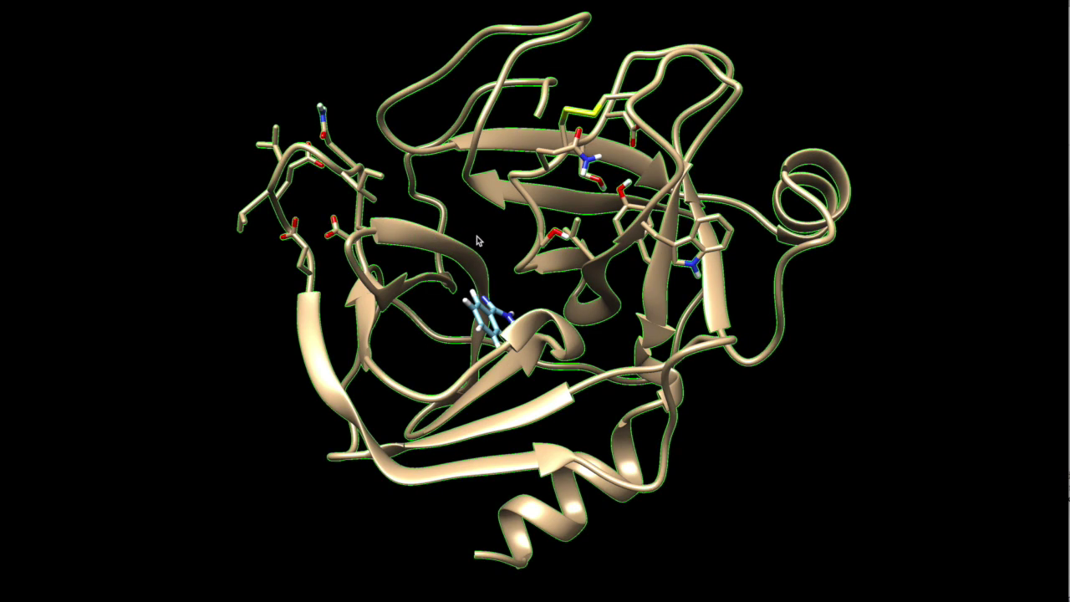
pyautogui.click(117, 1)
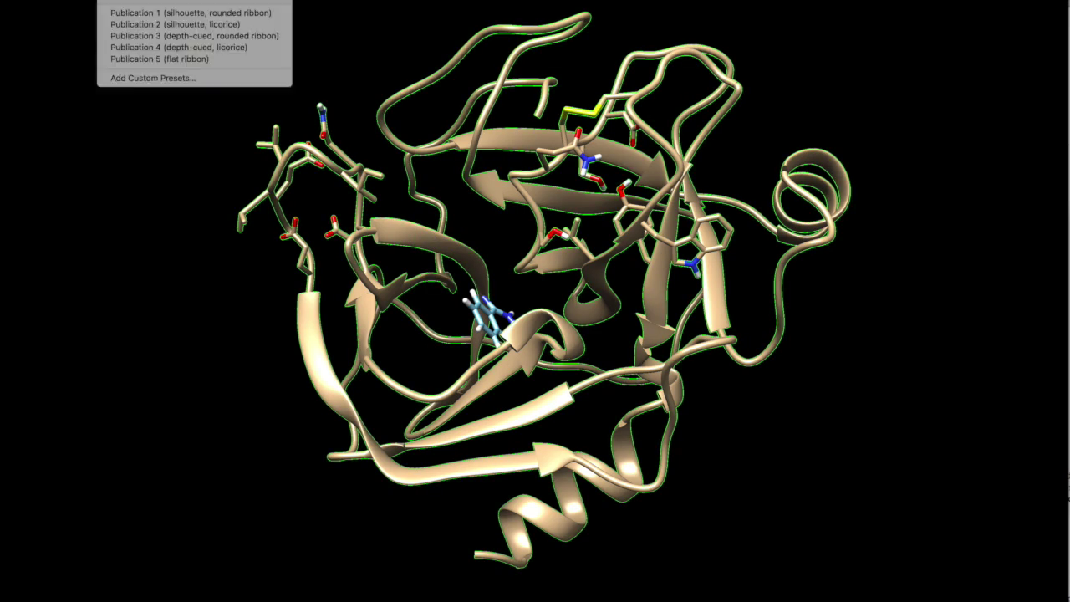
pyautogui.press('Escape')
pyautogui.click(92, 0)
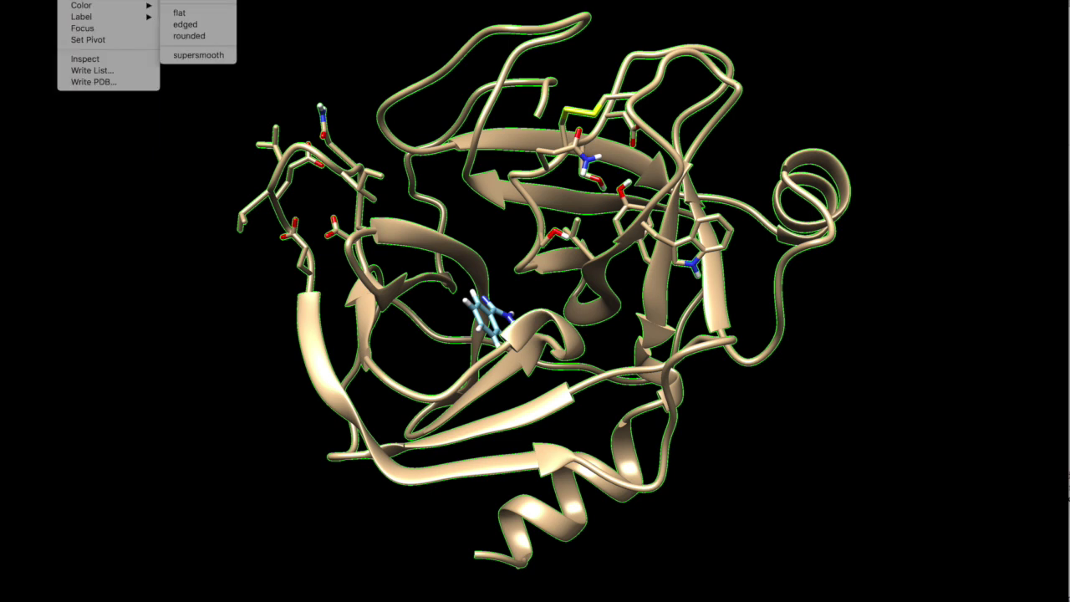
pyautogui.moveTo(108, 0)
pyautogui.click(184, 0)
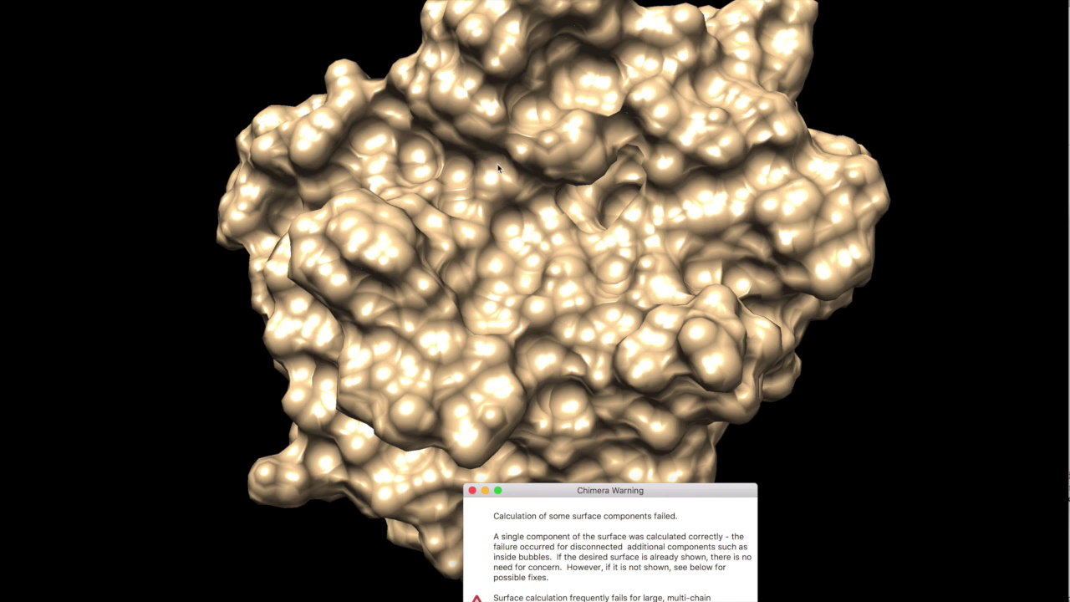
pyautogui.moveTo(498, 168); pyautogui.dragTo(527, 271)
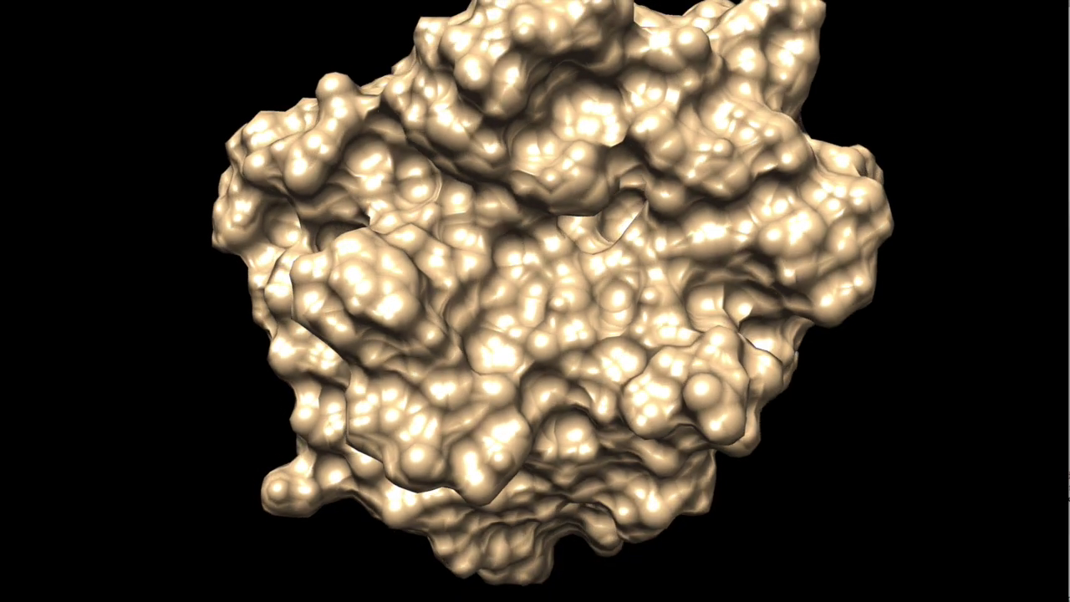
pyautogui.click(560, 601)
pyautogui.moveTo(556, 492); pyautogui.dragTo(1069, 485)
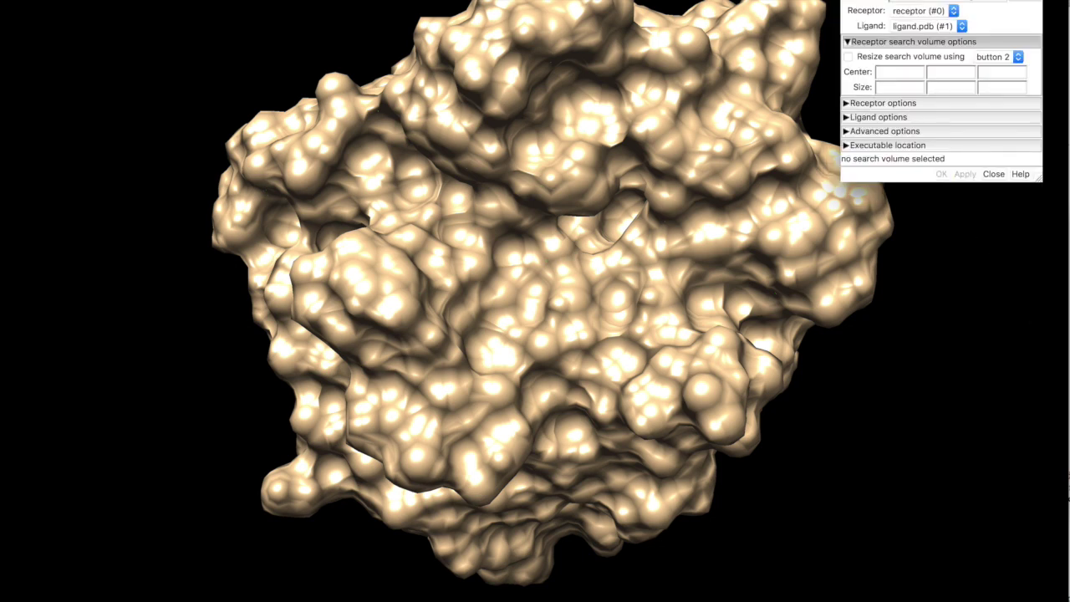
# - Enable resizing of the receptor search volume and assign it to ctrl button 2
pyautogui.click(674, 281)
pyautogui.moveTo(674, 281); pyautogui.dragTo(719, 275)
pyautogui.moveTo(560, 279); pyautogui.dragTo(540, 353)
pyautogui.moveTo(575, 314); pyautogui.dragTo(588, 237)
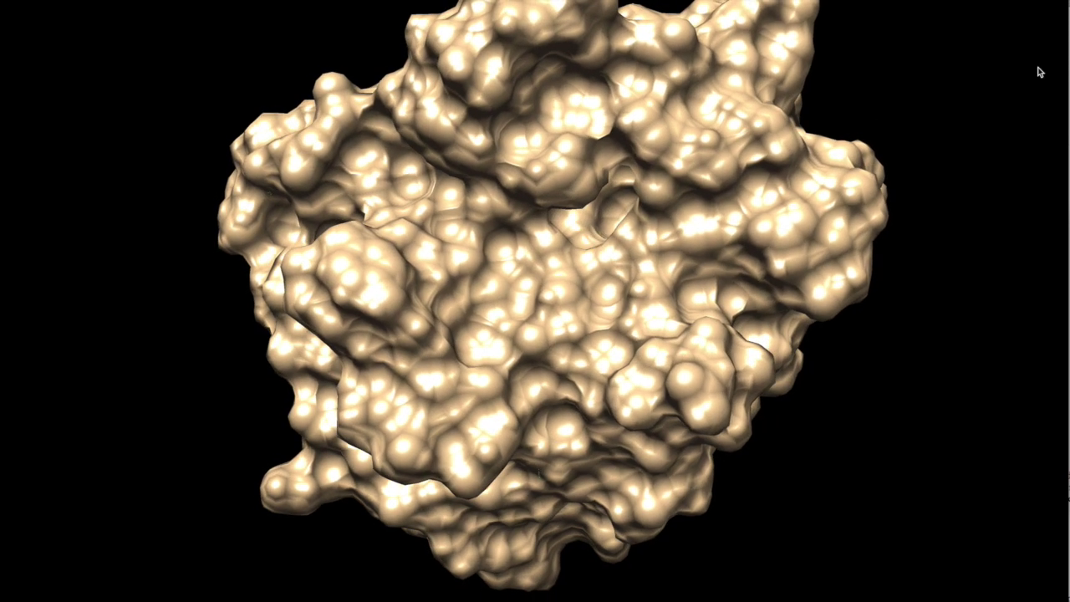
pyautogui.click(1068, 500)
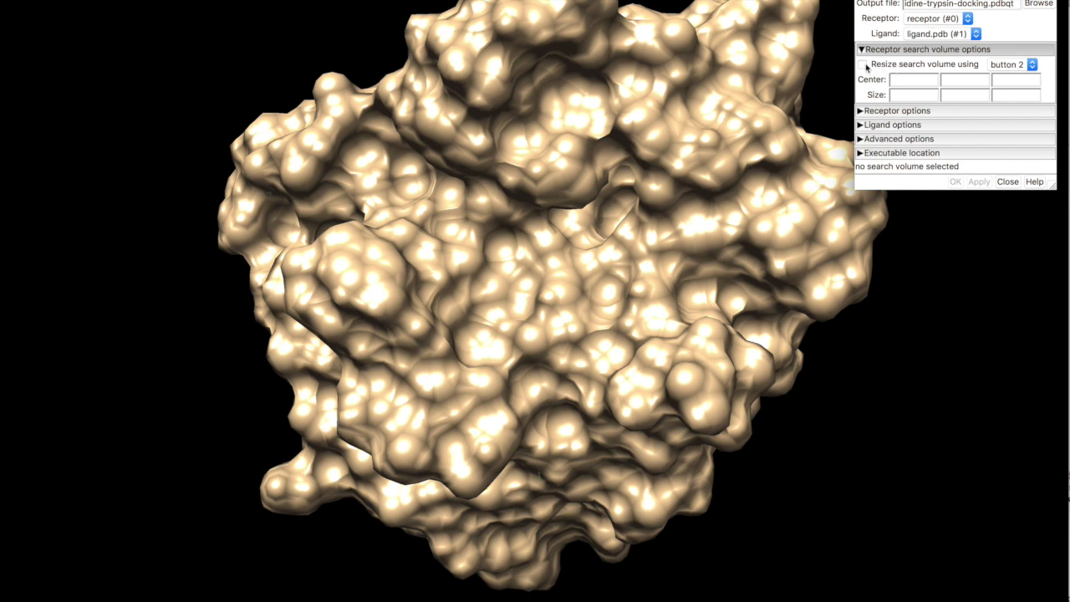
pyautogui.click(1003, 64)
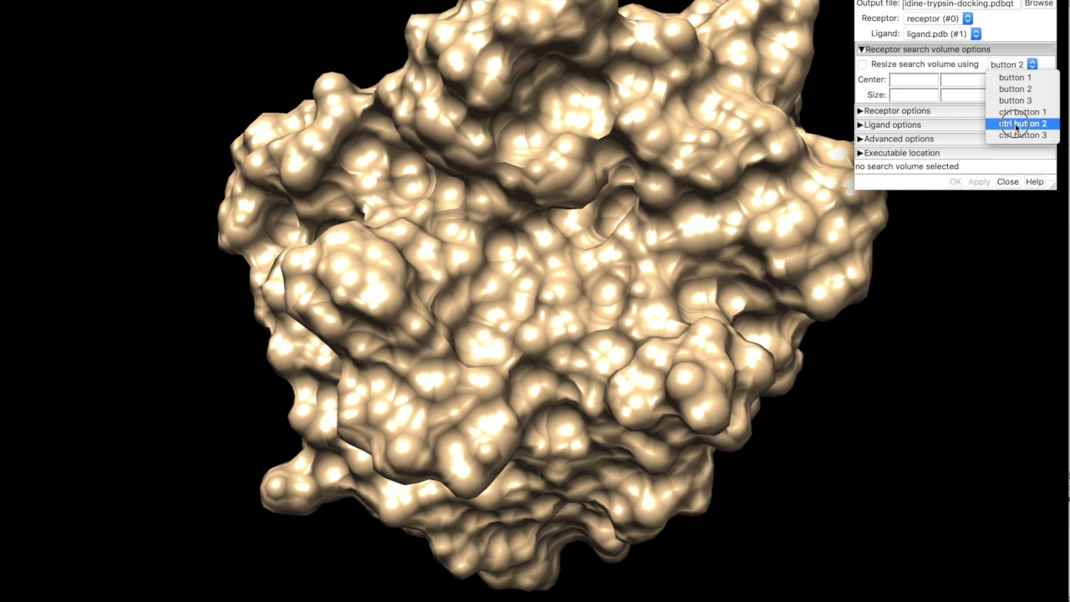
pyautogui.click(1017, 125)
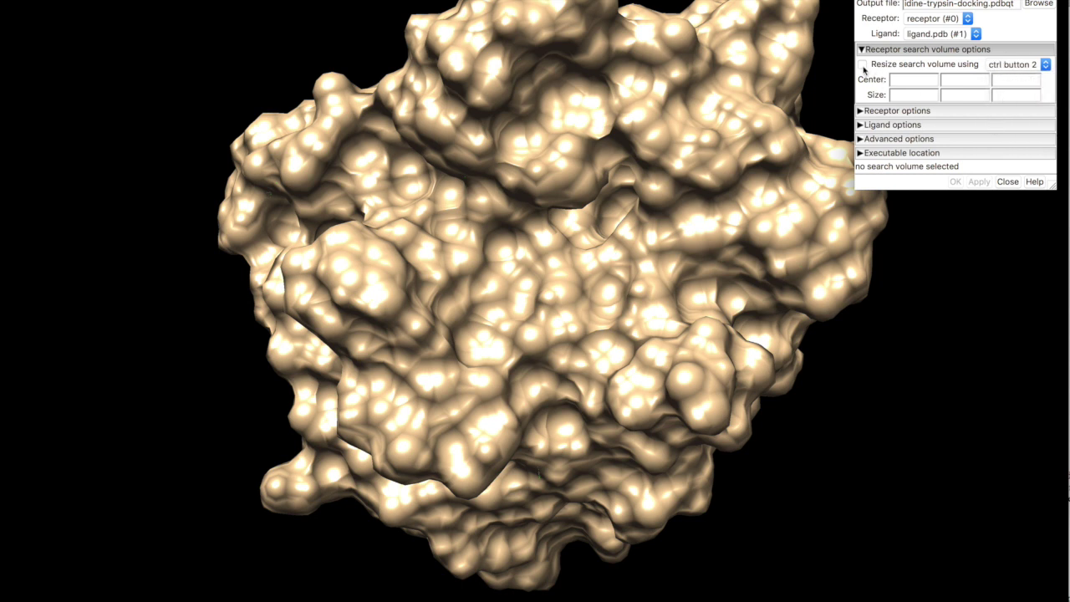
pyautogui.click(863, 65)
pyautogui.moveTo(669, 204); pyautogui.dragTo(636, 208)
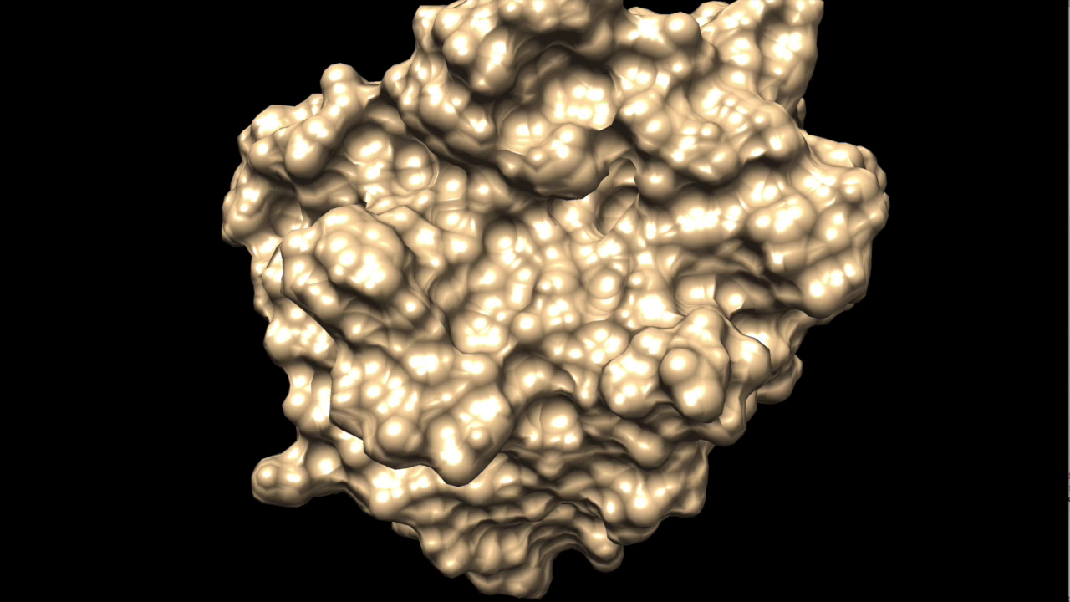
pyautogui.press('super+grave')
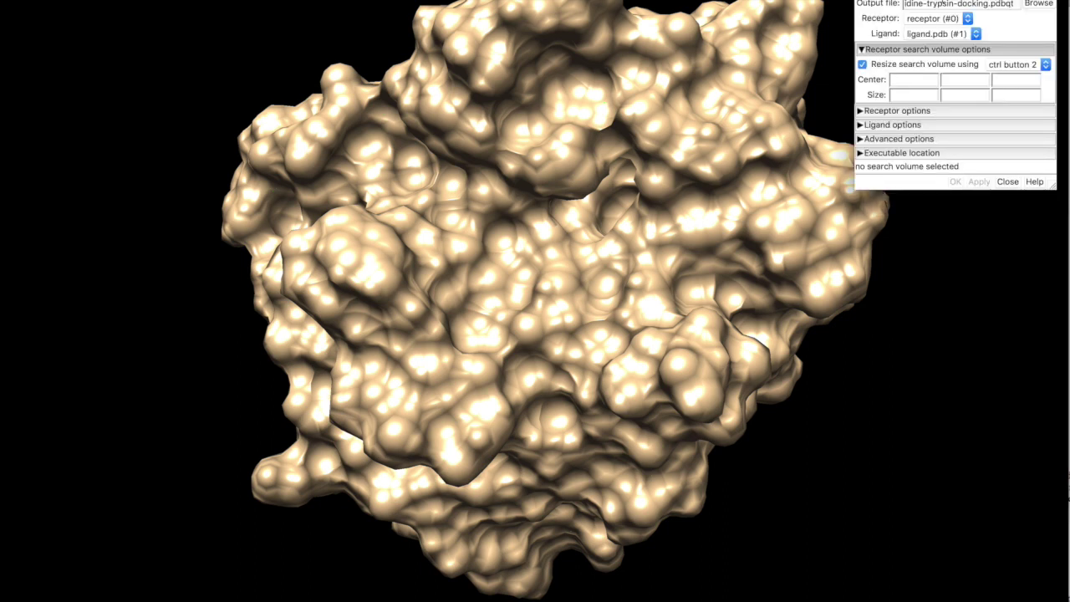
pyautogui.moveTo(931, 0); pyautogui.dragTo(938, 0)
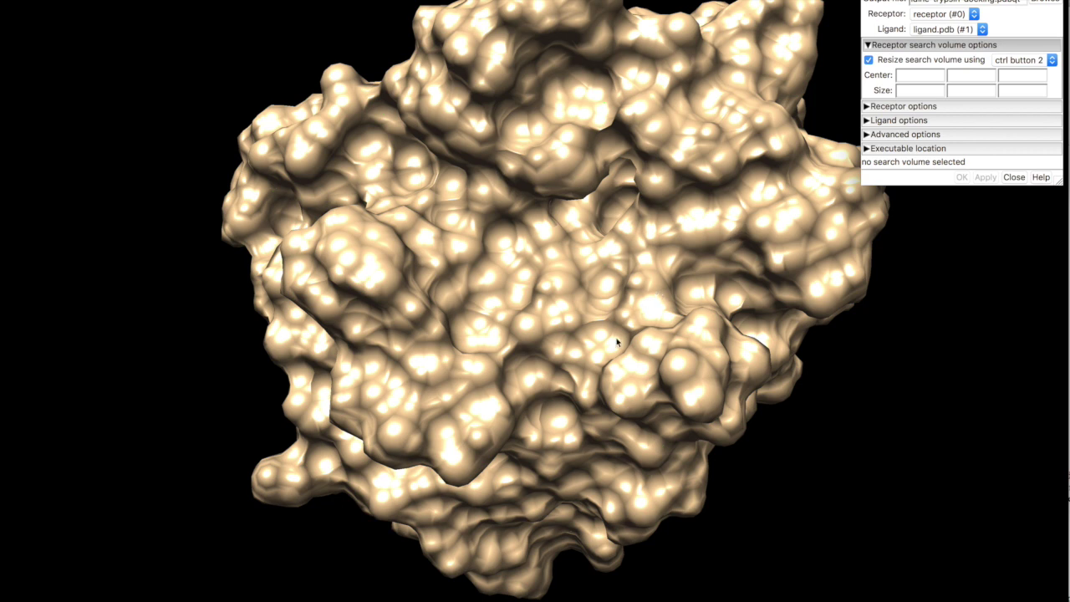
# - Draw a receptor search volume box over the binding pocket in the middle of the molecular surface
pyautogui.keyDown('ctrl'); pyautogui.moveTo(618, 269); pyautogui.dragTo(496, 313, button='middle'); pyautogui.keyUp('ctrl')
pyautogui.moveTo(562, 299); pyautogui.dragTo(465, 278)
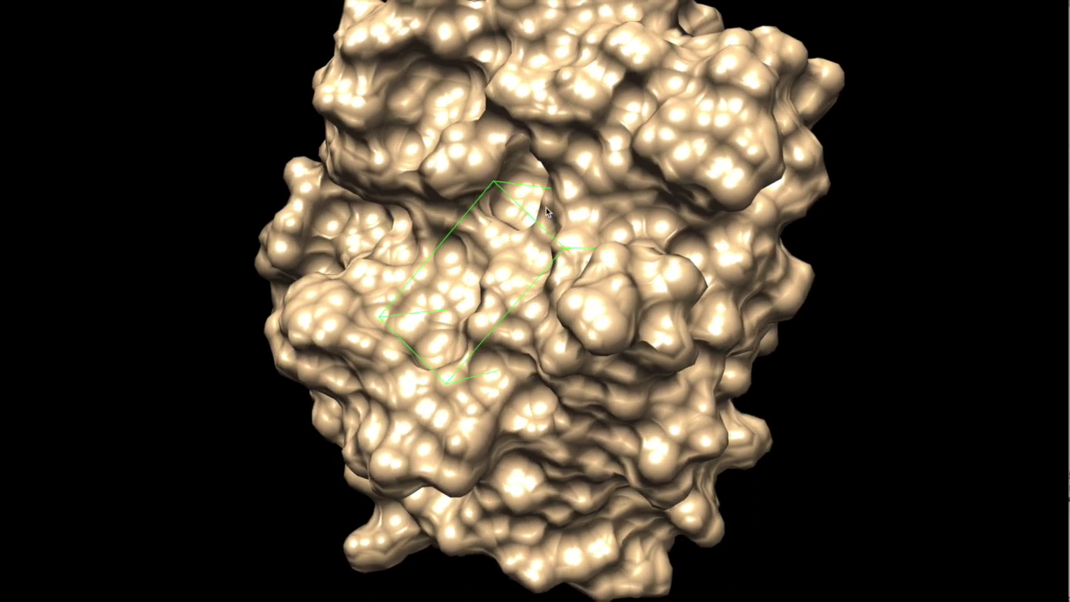
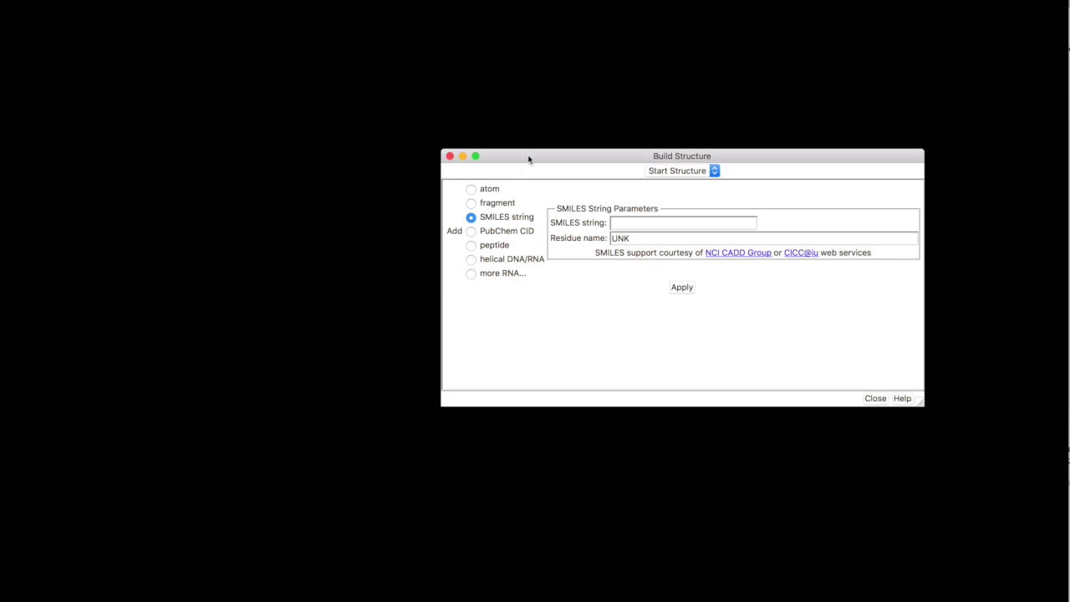
# - Set the residue name for the structure built from a SMILES string to BEN
pyautogui.moveTo(574, 139); pyautogui.dragTo(576, 161)
pyautogui.doubleClick(601, 241)
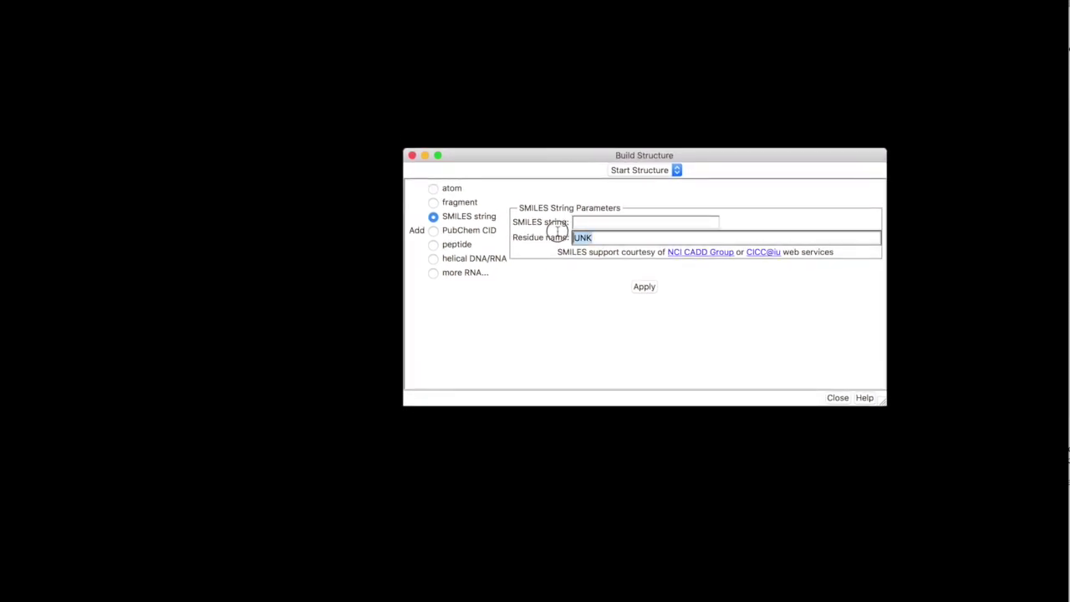
pyautogui.write('BEN')
pyautogui.moveTo(534, 159); pyautogui.dragTo(1069, 443)
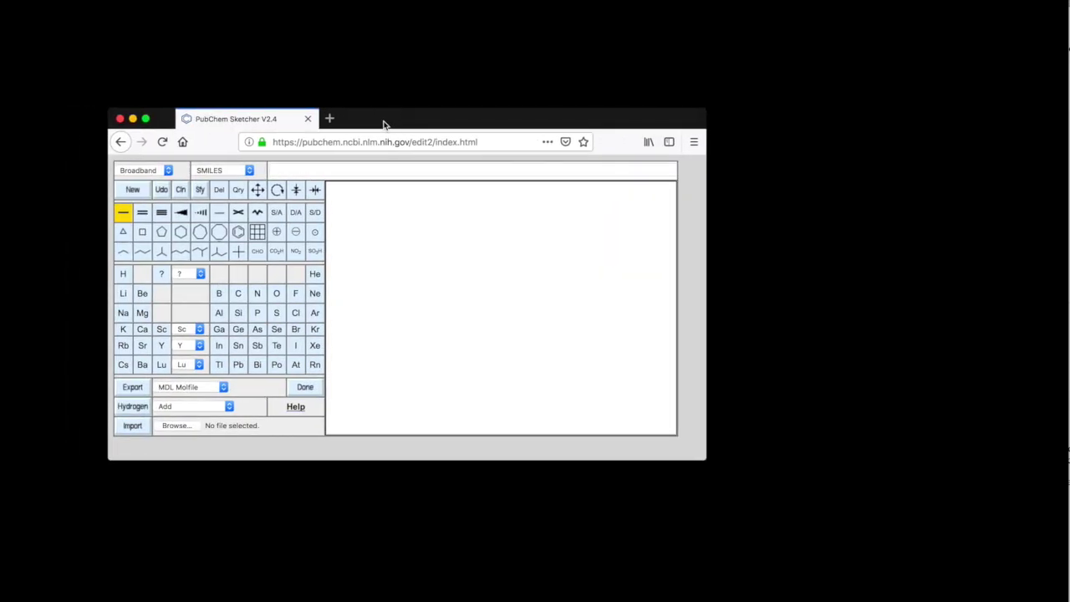
# - In PubChem Sketcher, draw a benzene ring and attach a single-bonded carbon carrying two single-bond branches
pyautogui.moveTo(389, 124)
pyautogui.mouseDown()
pyautogui.moveTo(444, 96)
pyautogui.moveTo(472, 48)
pyautogui.moveTo(473, 59)
pyautogui.mouseUp()
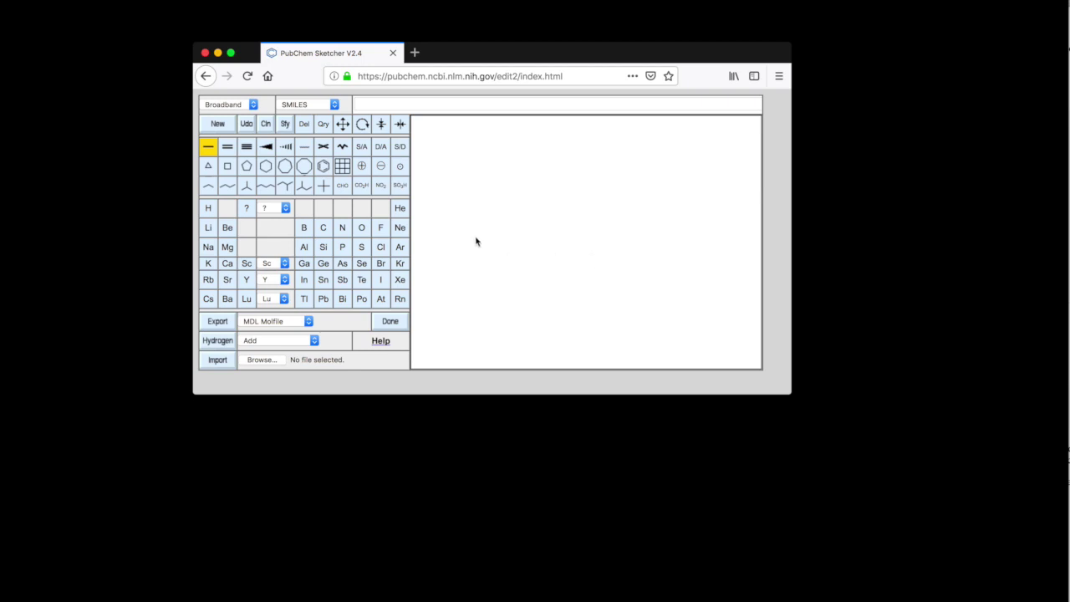
pyautogui.click(324, 167)
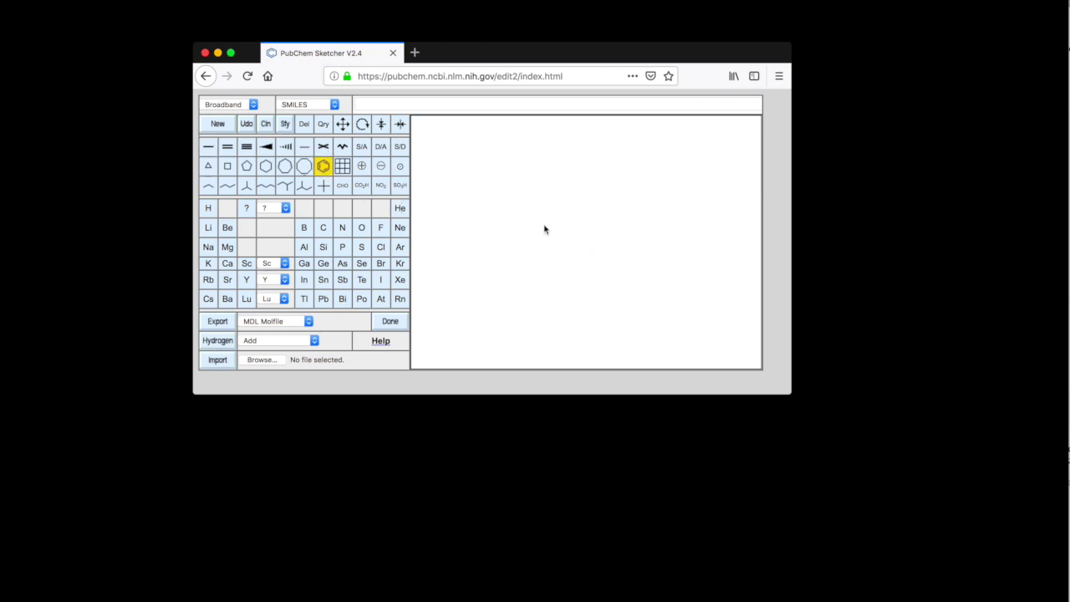
pyautogui.click(566, 233)
pyautogui.click(208, 149)
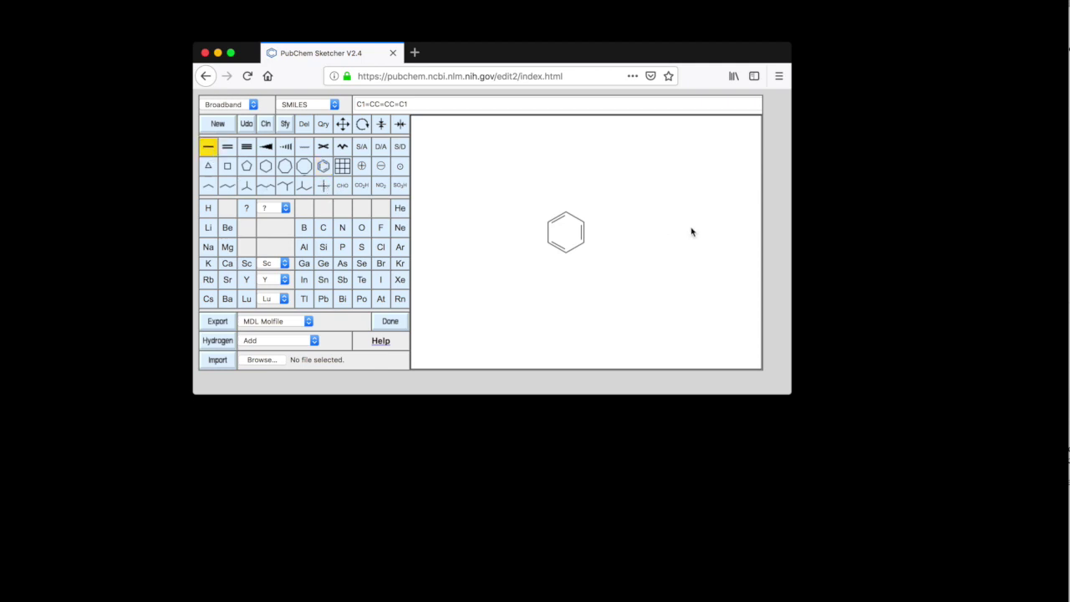
pyautogui.moveTo(568, 216); pyautogui.dragTo(565, 198)
pyautogui.click(566, 193)
pyautogui.click(566, 193)
# - Make one side-chain branch a double bond, change both terminal atoms to nitrogen, and add explicit hydrogens to the molecule
pyautogui.click(228, 146)
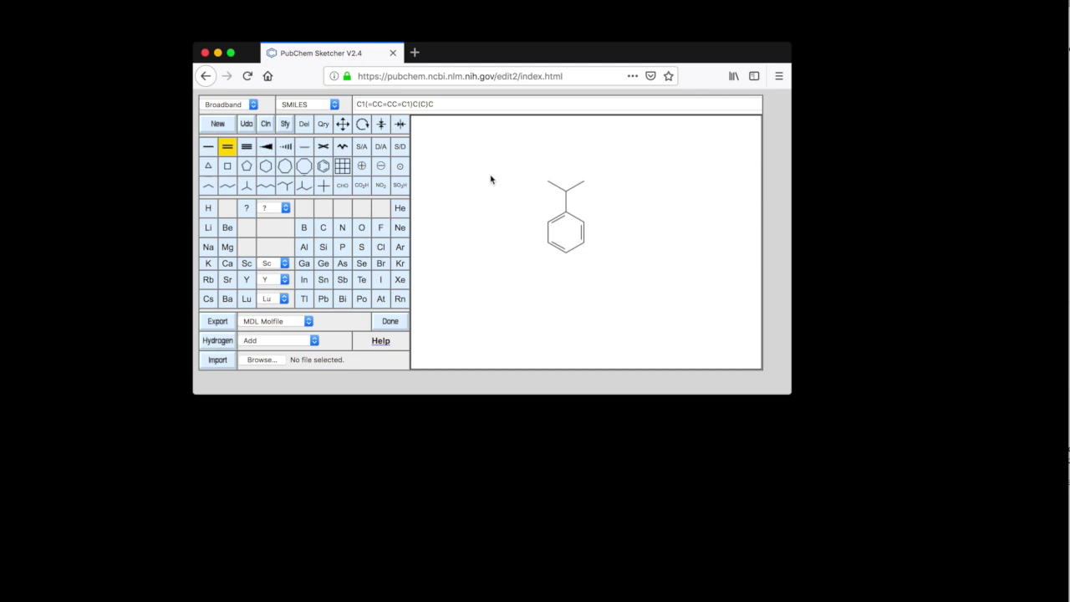
pyautogui.click(556, 187)
pyautogui.press('n')
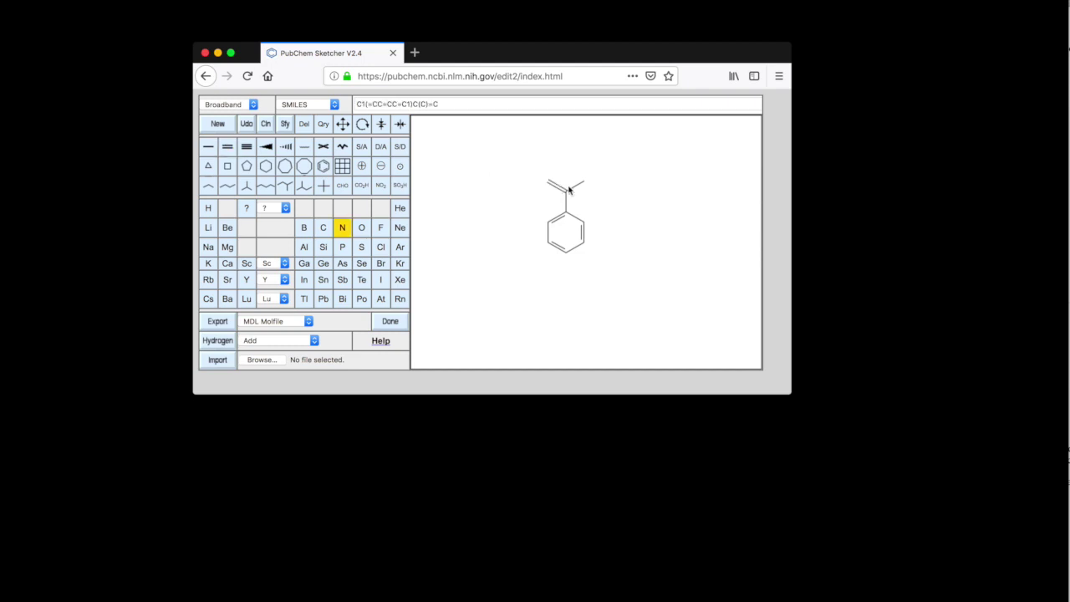
pyautogui.click(551, 182)
pyautogui.click(584, 181)
pyautogui.click(230, 344)
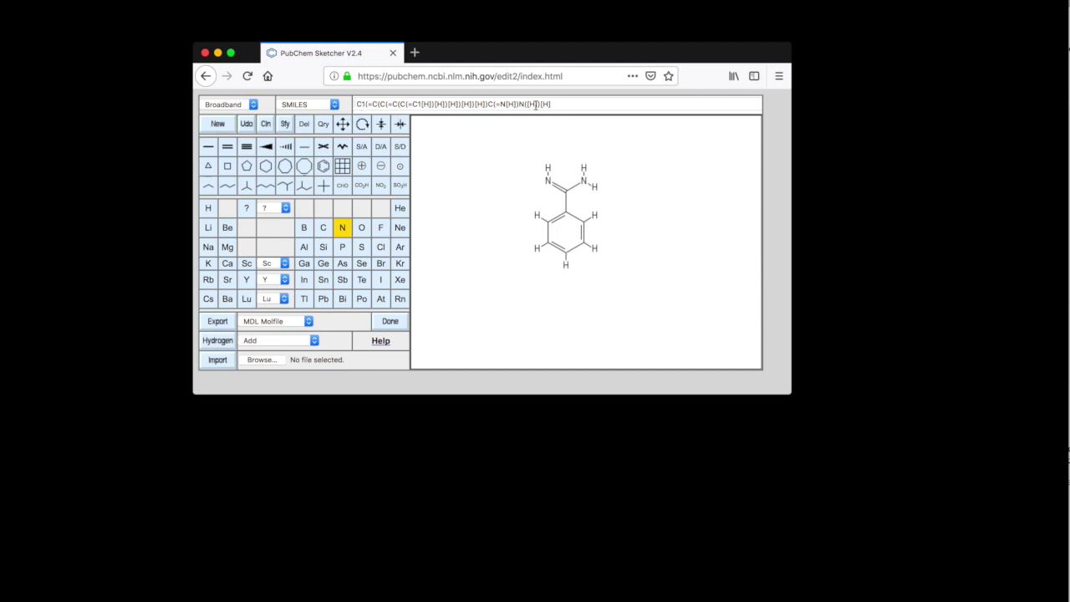
# - Copy the sketch's full SMILES string into Chimera's Build Structure, generate the molecule, and close the Build Structure dialog
pyautogui.moveTo(561, 104); pyautogui.dragTo(347, 104)
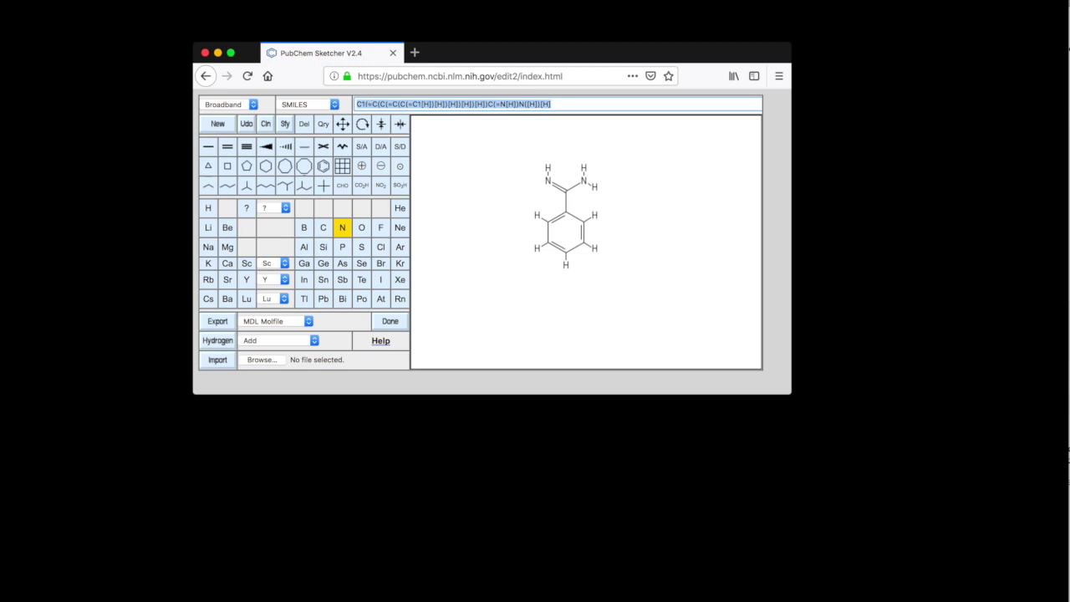
pyautogui.moveTo(1069, 378); pyautogui.dragTo(701, 265)
pyautogui.click(717, 330)
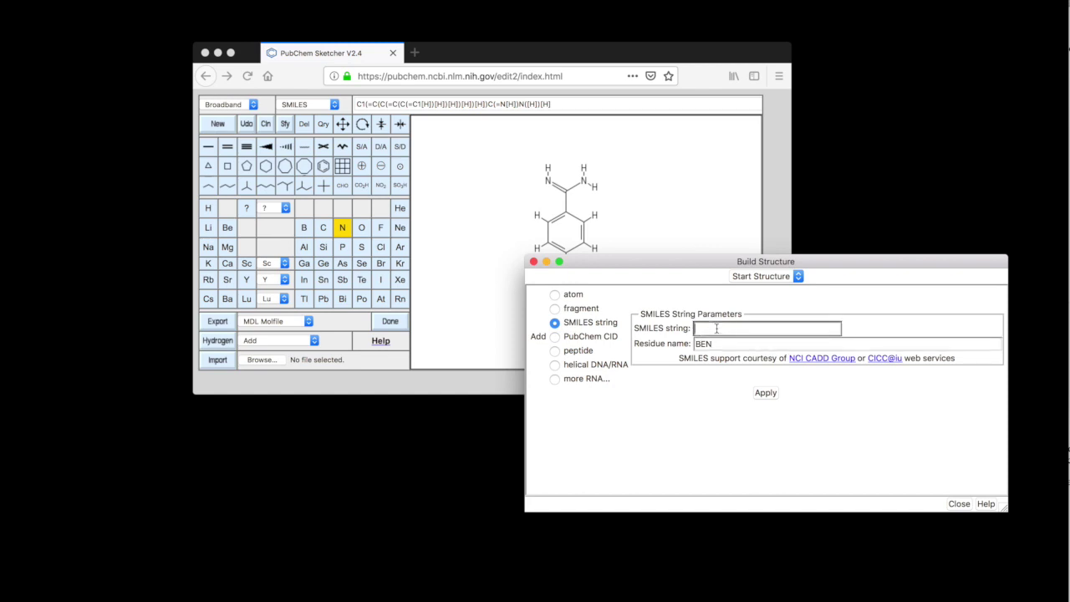
pyautogui.write('C1(=C(C(=C(C(=C1[H])[H])[H])[H])[H])C(=N[H])N([H])[H]')
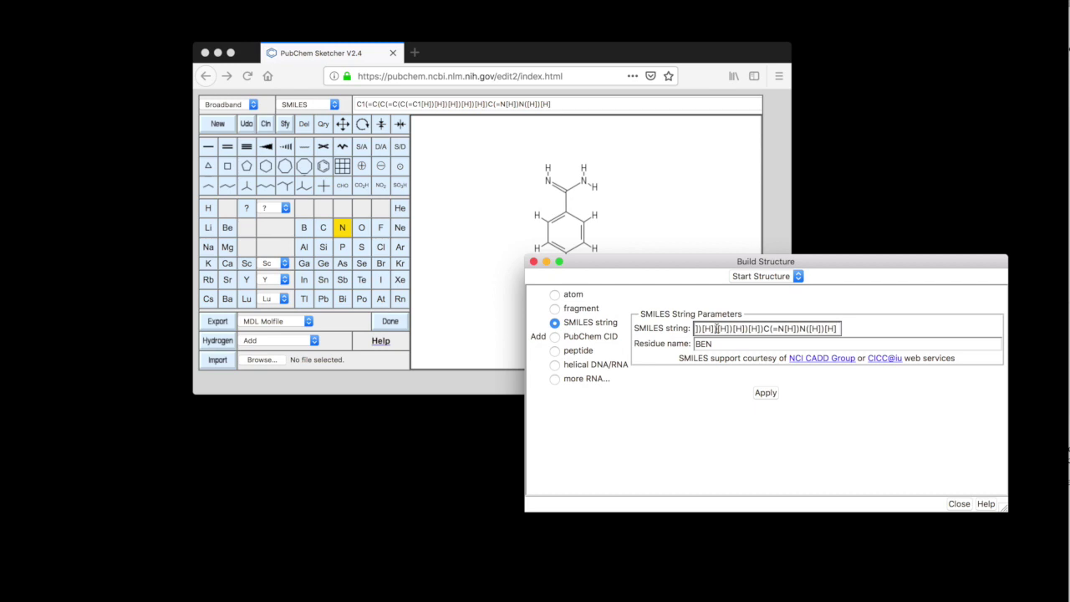
pyautogui.click(765, 395)
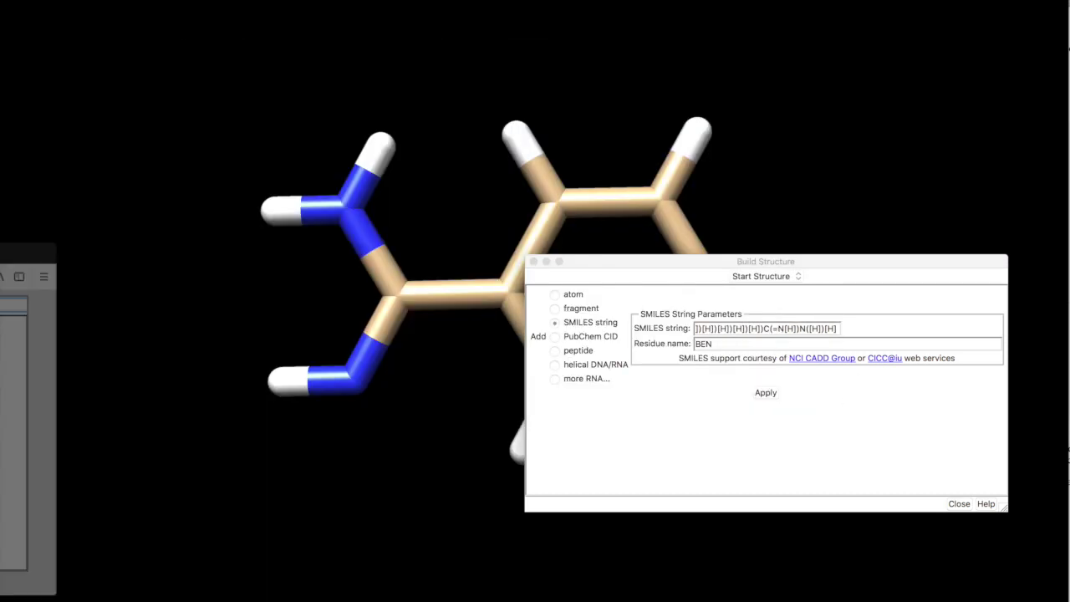
pyautogui.click(641, 261)
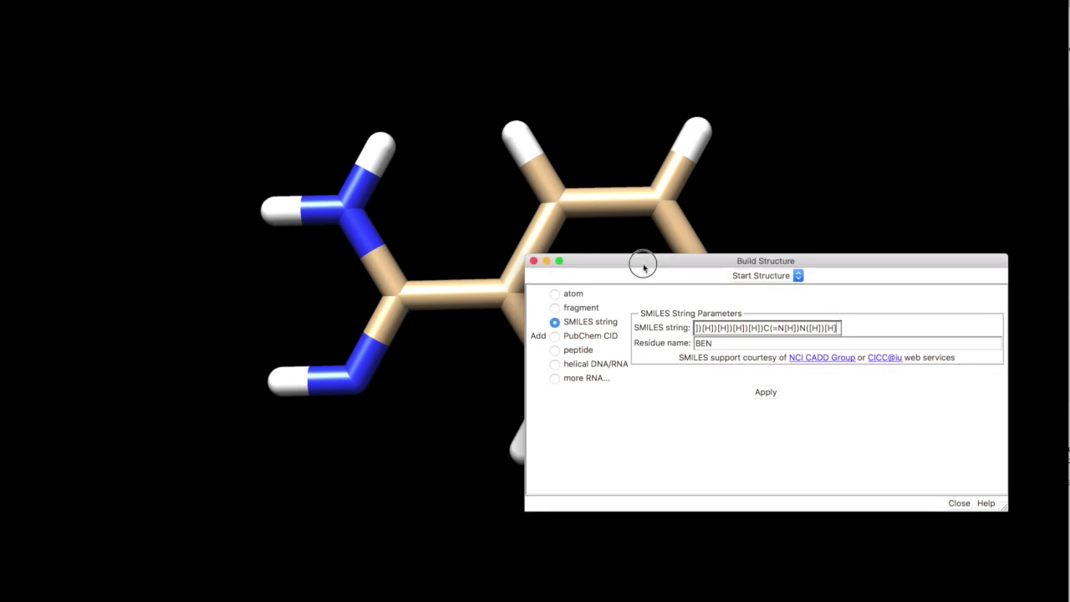
pyautogui.press('super+w')
# - Save the SMILES-built benzamidine model as a PDB file named receptor2
pyautogui.moveTo(633, 375); pyautogui.dragTo(593, 316)
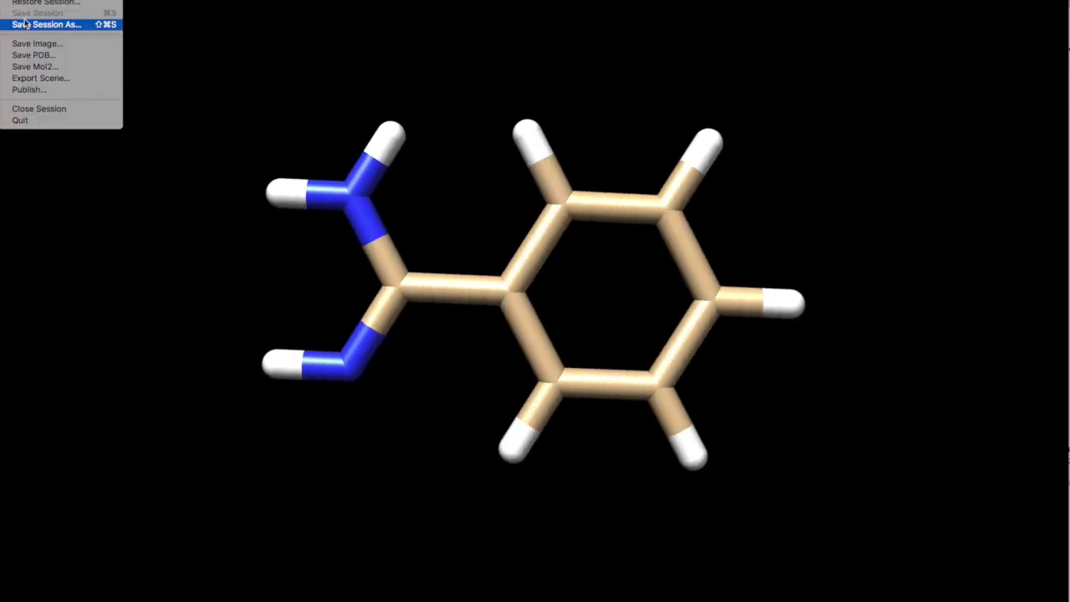
pyautogui.click(67, 55)
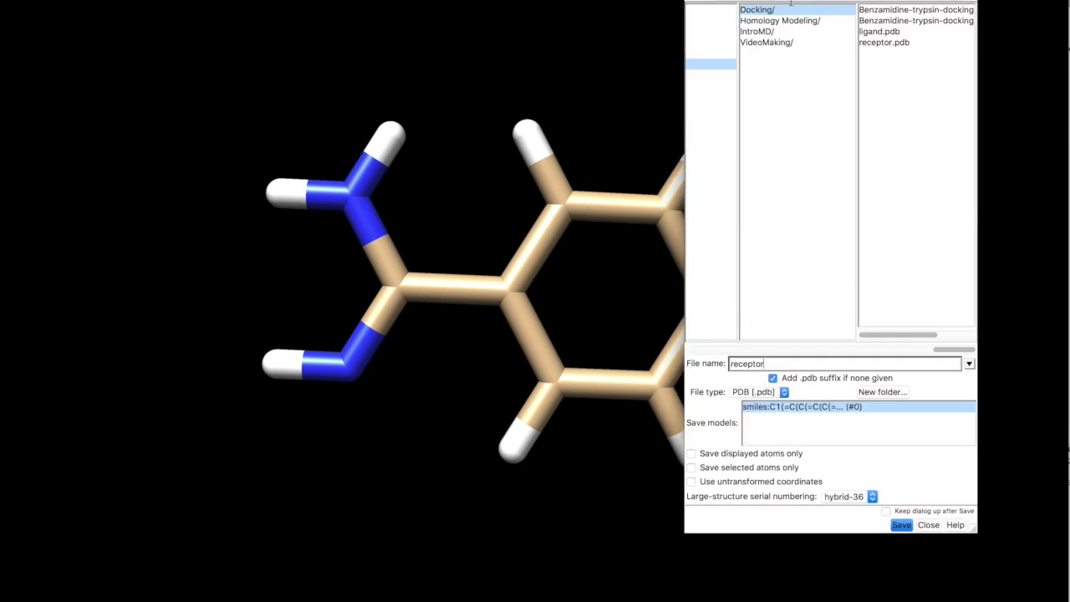
pyautogui.write('2')
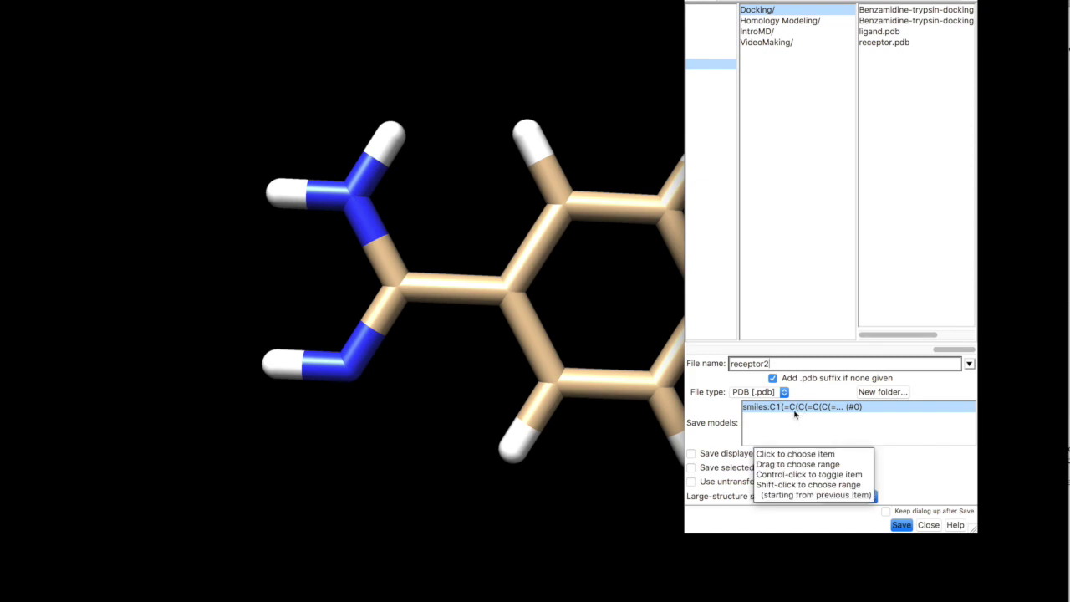
pyautogui.click(896, 524)
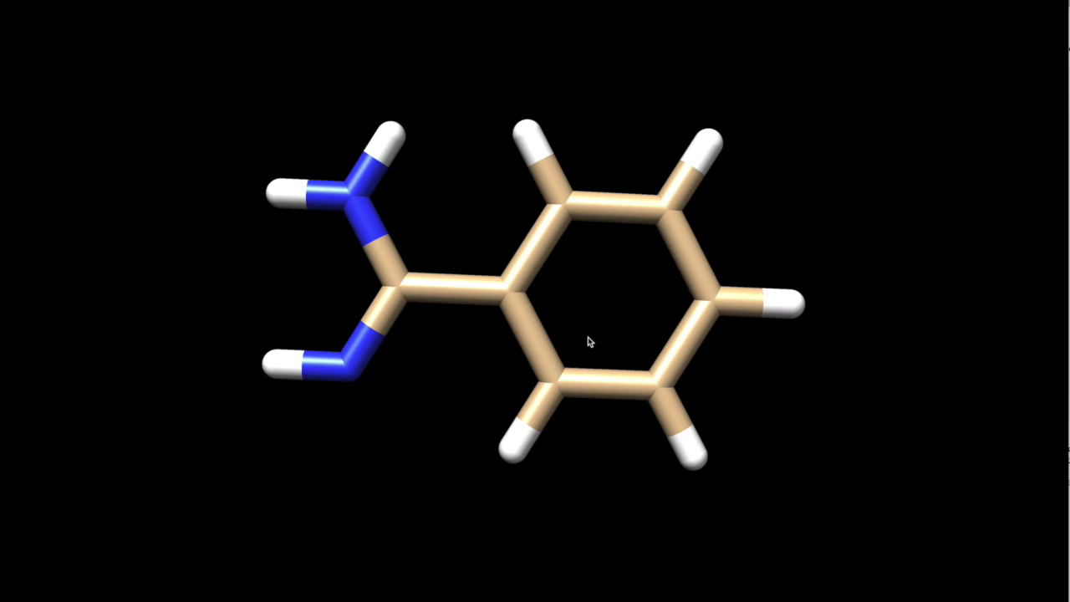
# - Set up Minimize Structure with 1000 steepest descent steps and 1000 conjugate gradient steps, keeping the dialog up after minimizing
pyautogui.scroll(-5, 589, 341)
pyautogui.moveTo(548, 330); pyautogui.dragTo(485, 291)
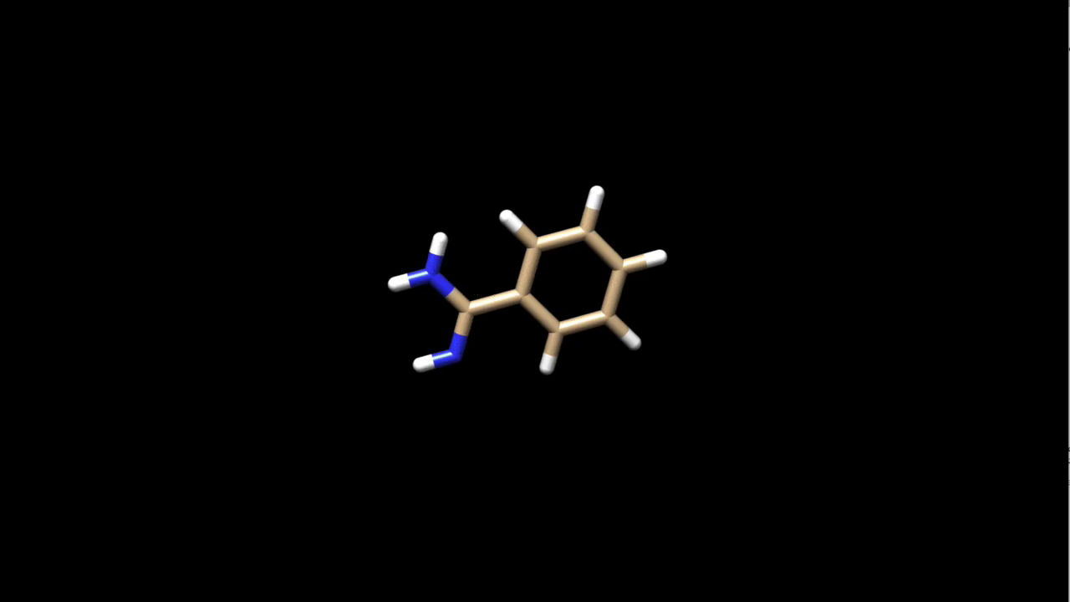
pyautogui.moveTo(527, 283); pyautogui.dragTo(547, 213)
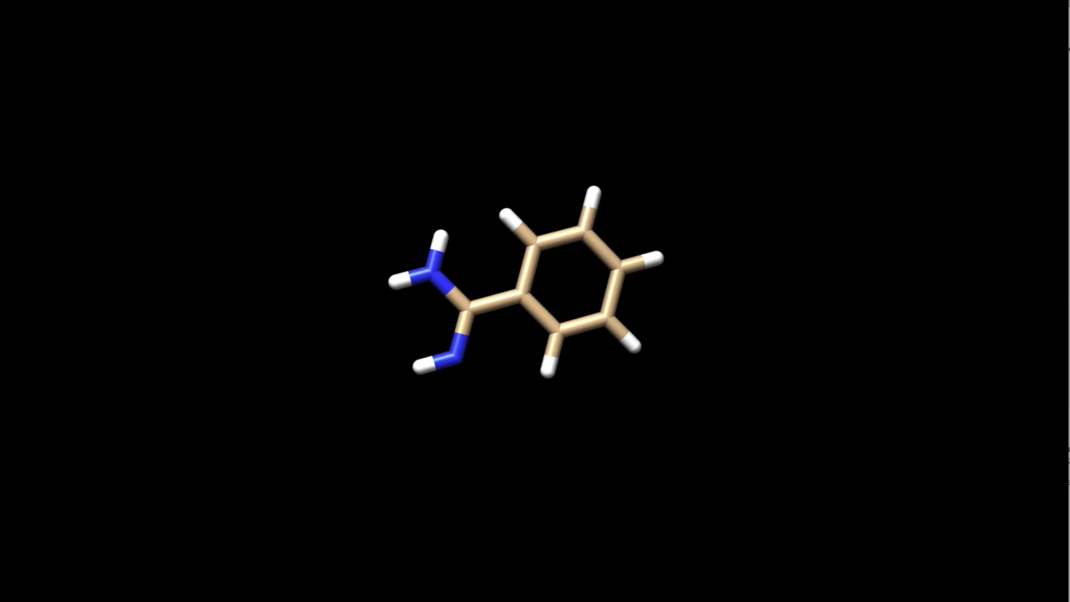
pyautogui.click(159, 0)
pyautogui.moveTo(182, 43)
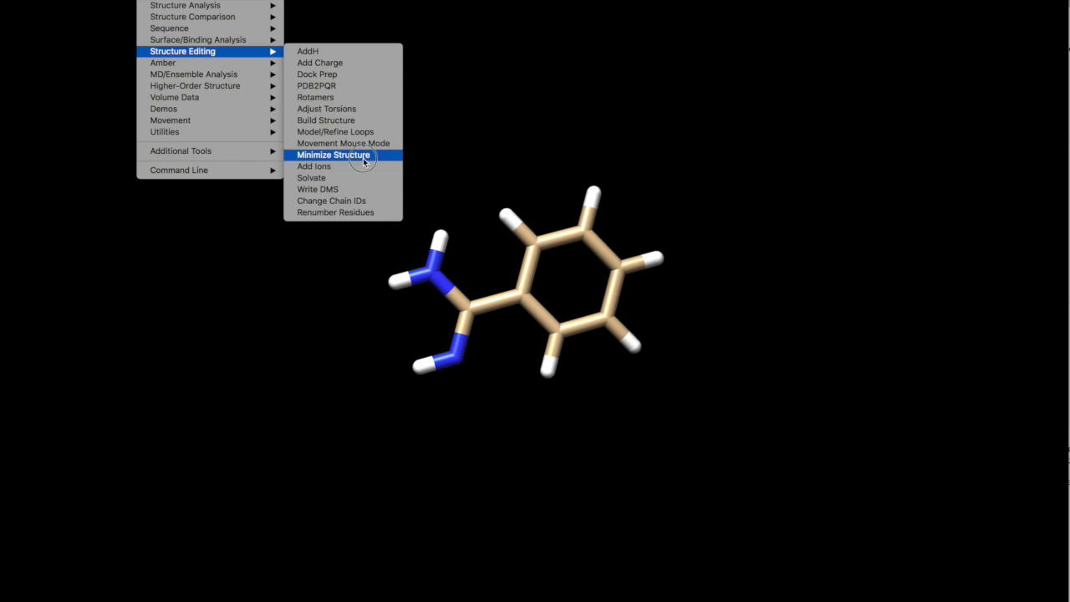
pyautogui.click(364, 155)
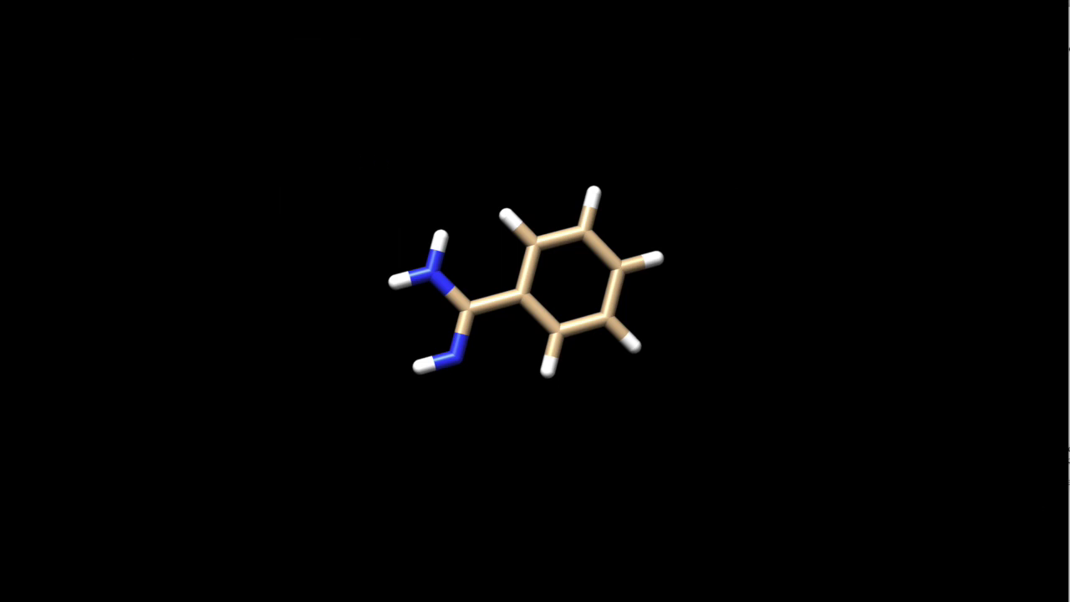
pyautogui.click(882, 207)
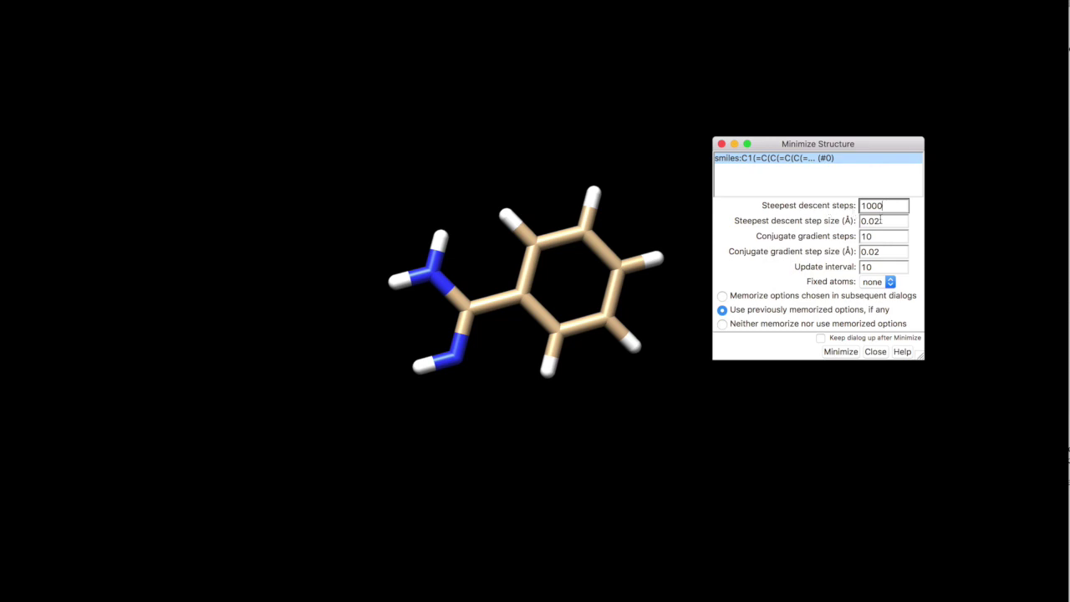
pyautogui.click(882, 236)
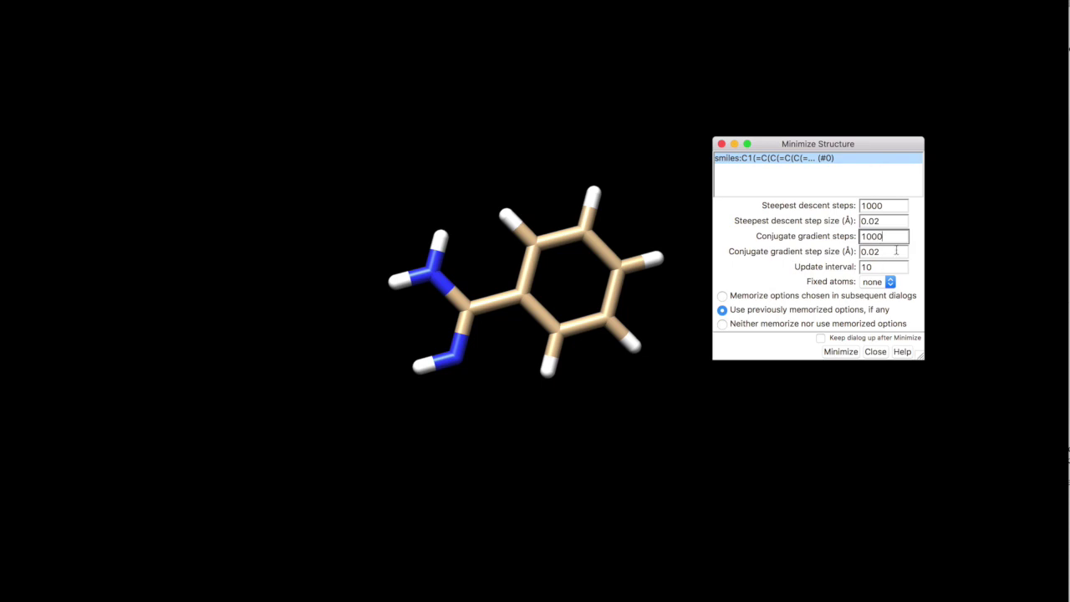
pyautogui.click(821, 338)
# - Run the minimization, adding hydrogens with H-bonds considered and computing Gasteiger charges with a net charge of +1 for BEN
pyautogui.click(853, 354)
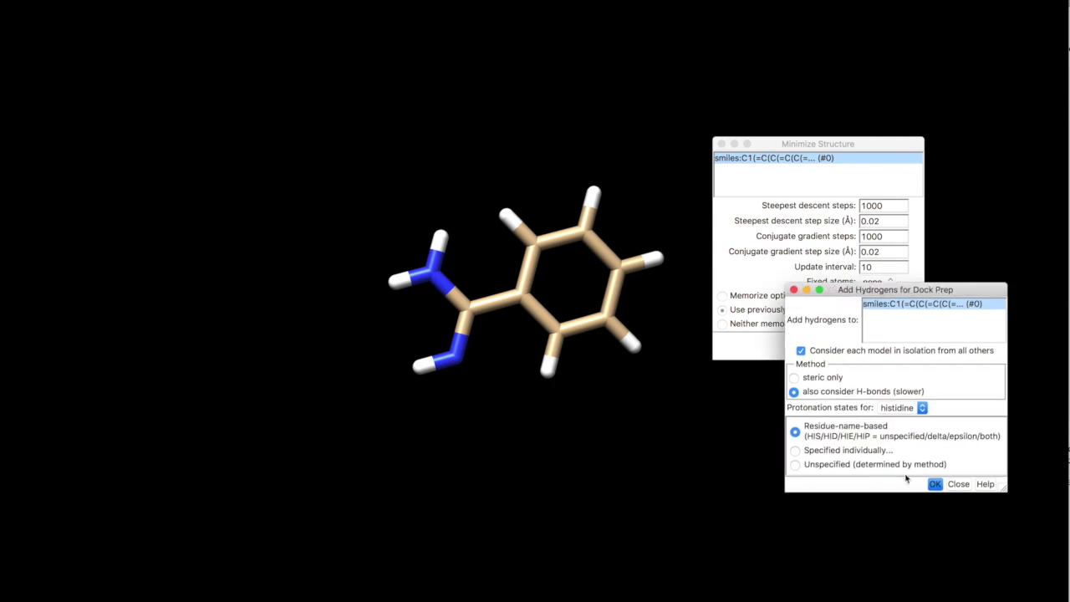
pyautogui.click(934, 485)
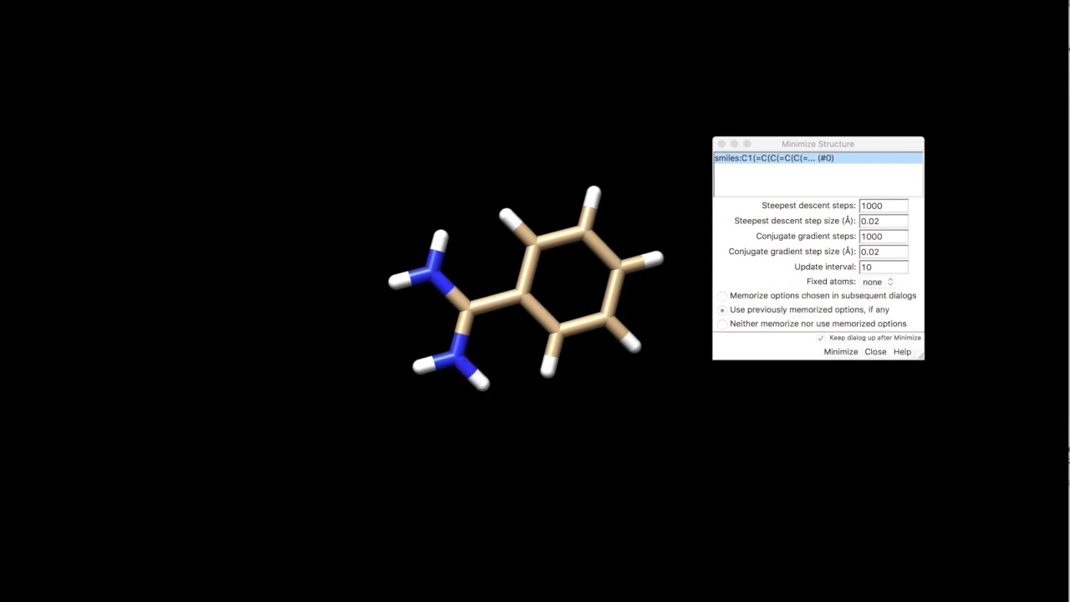
pyautogui.moveTo(841, 578); pyautogui.dragTo(827, 311)
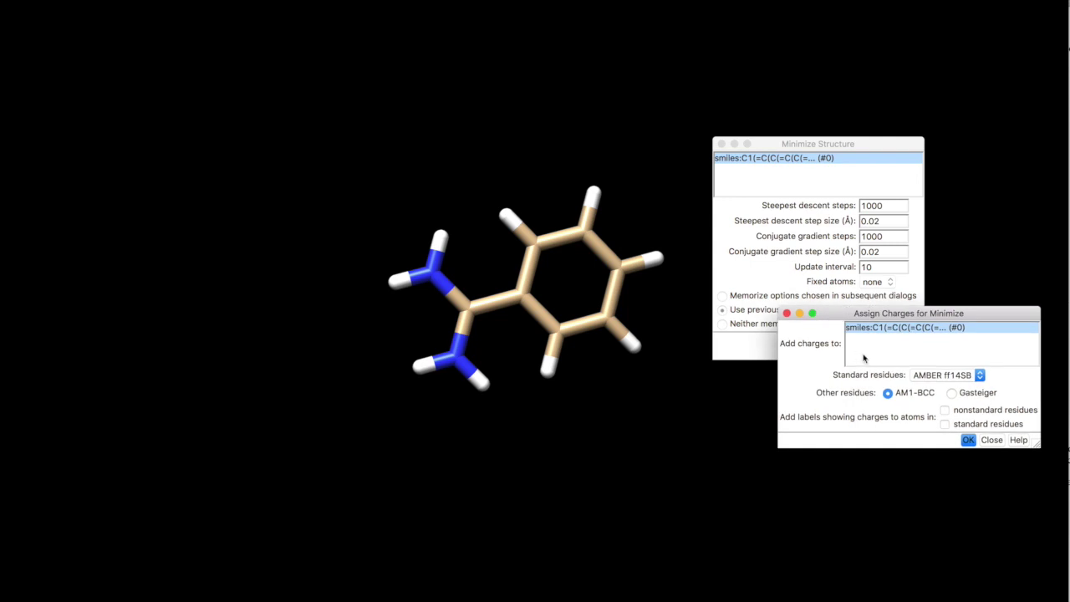
pyautogui.click(952, 394)
pyautogui.click(968, 441)
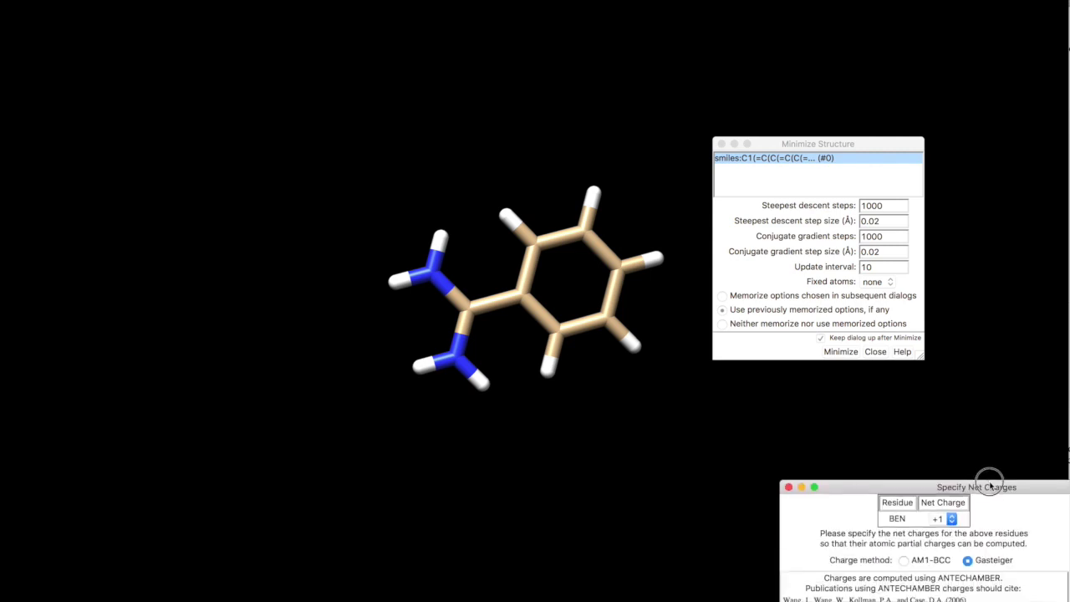
pyautogui.moveTo(967, 538); pyautogui.dragTo(951, 382)
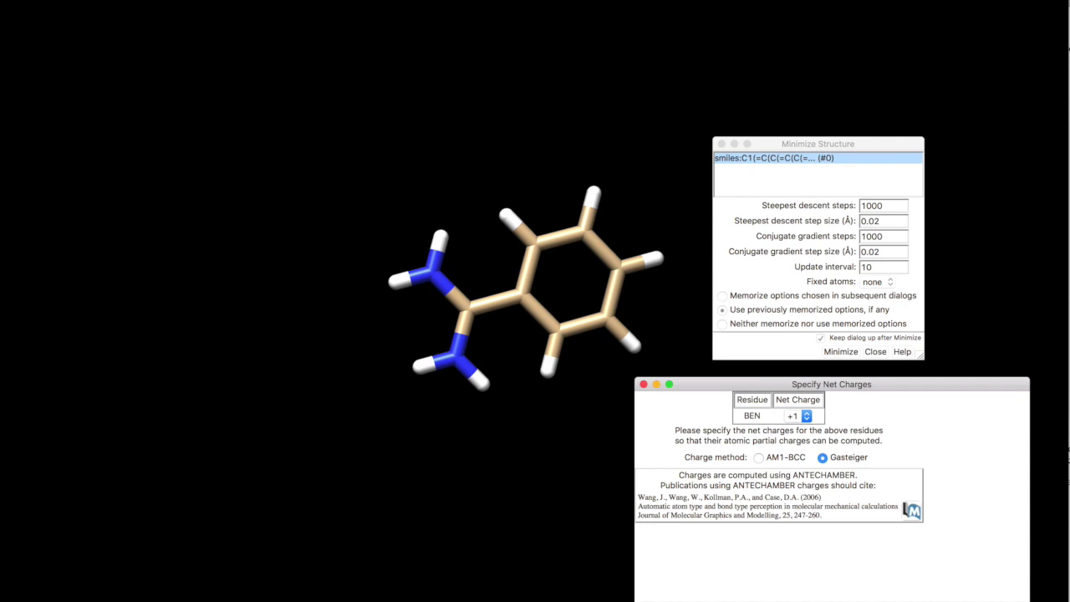
pyautogui.press('Return')
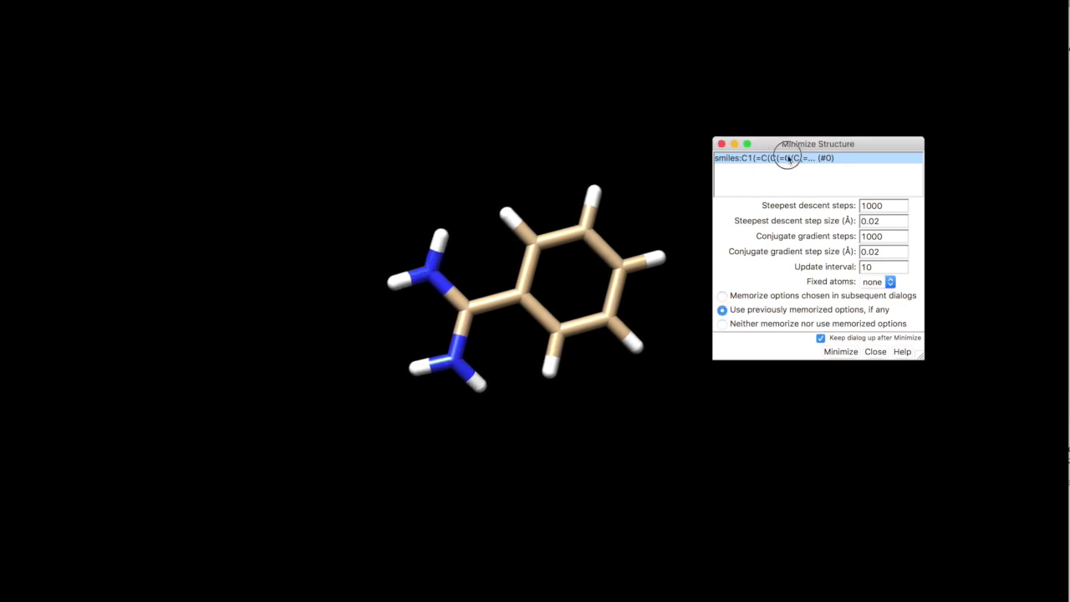
# - Move the Minimize Structure dialog out of view and save the minimized benzamidine as a PDB file named receptor2, overwriting the existing file
pyautogui.moveTo(782, 145); pyautogui.dragTo(1069, 150)
pyautogui.moveTo(376, 304); pyautogui.dragTo(676, 281)
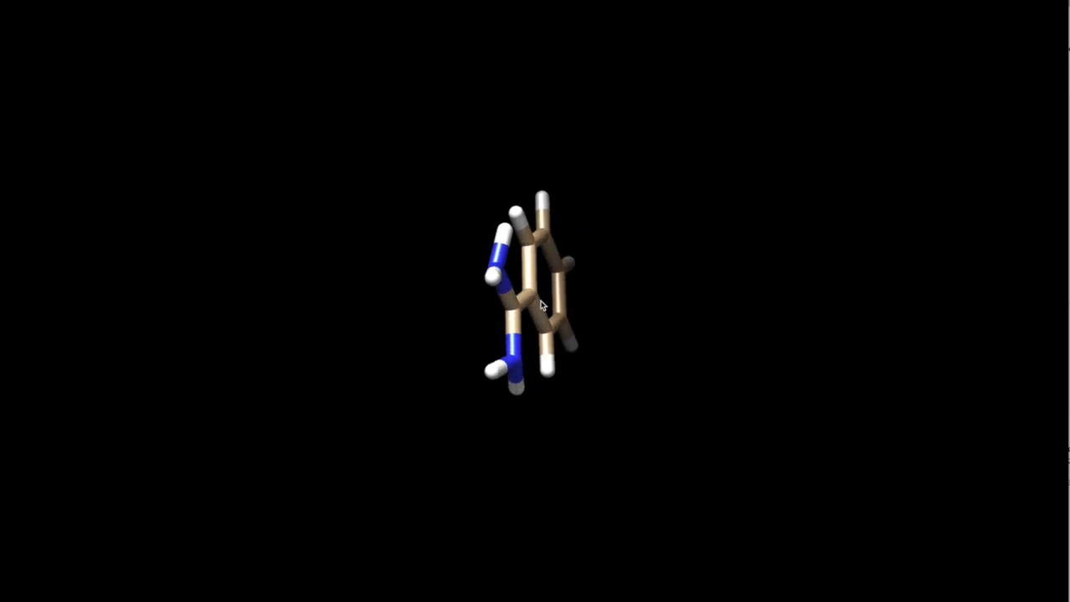
pyautogui.scroll(3, 540, 301)
pyautogui.moveTo(595, 351); pyautogui.dragTo(382, 320)
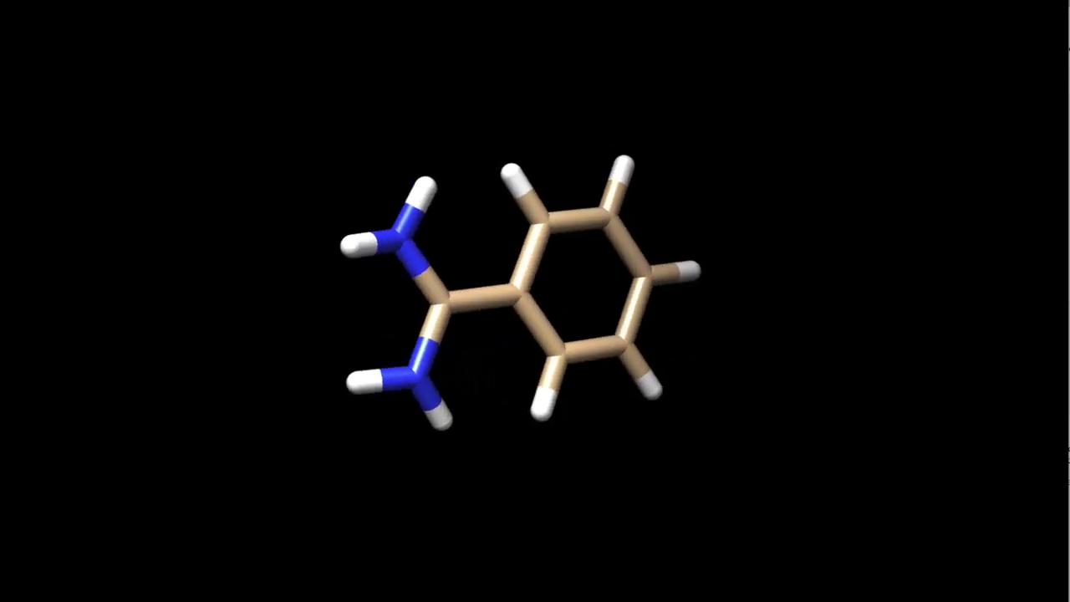
pyautogui.moveTo(454, 293); pyautogui.dragTo(549, 283)
pyautogui.click(49, 0)
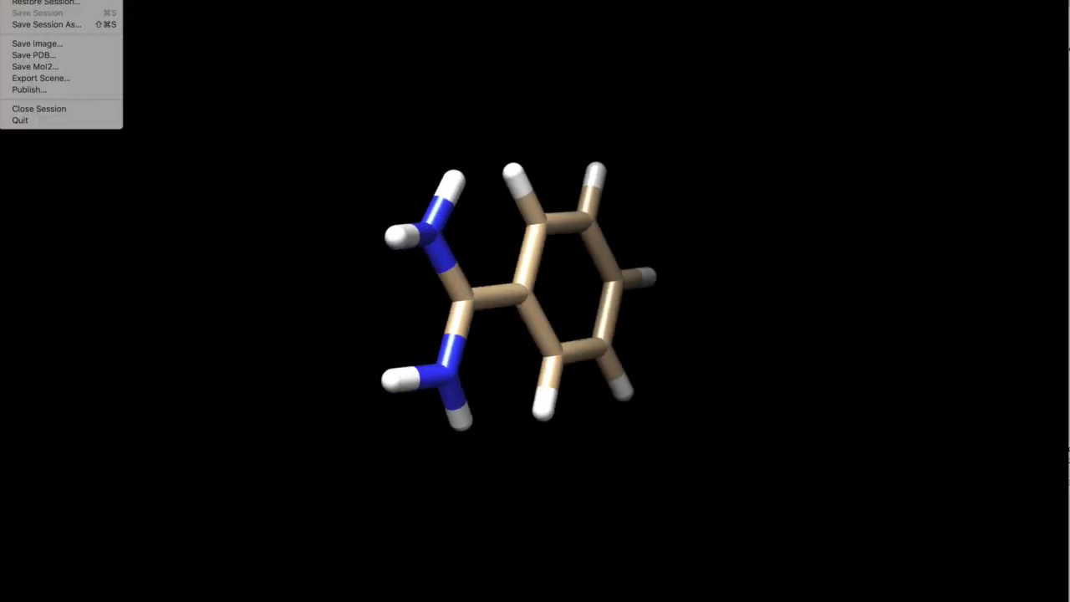
pyautogui.click(34, 55)
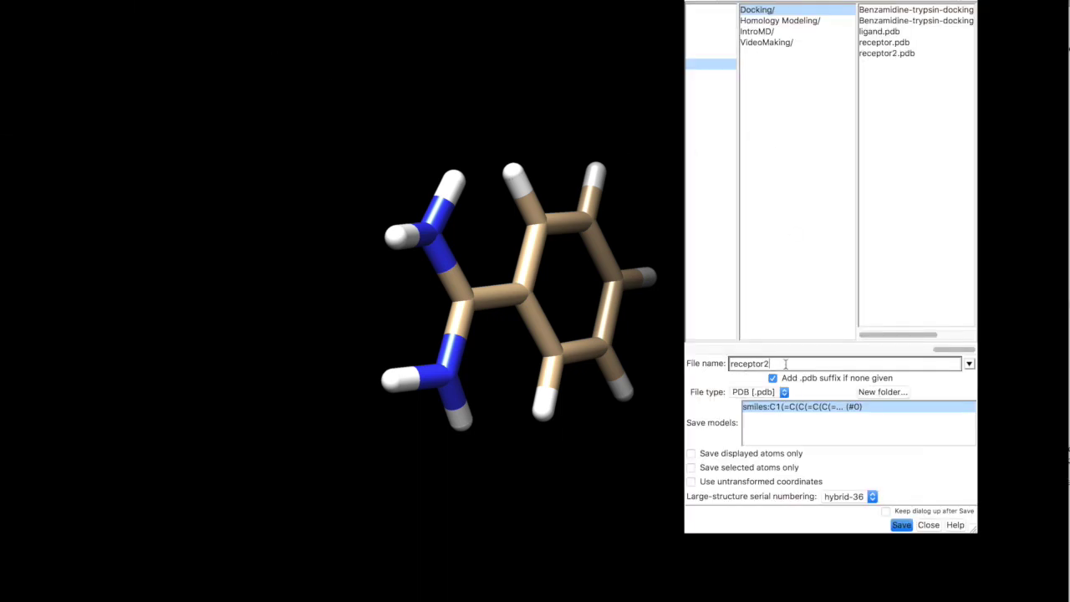
pyautogui.press('Return')
pyautogui.moveTo(610, 368); pyautogui.dragTo(525, 324)
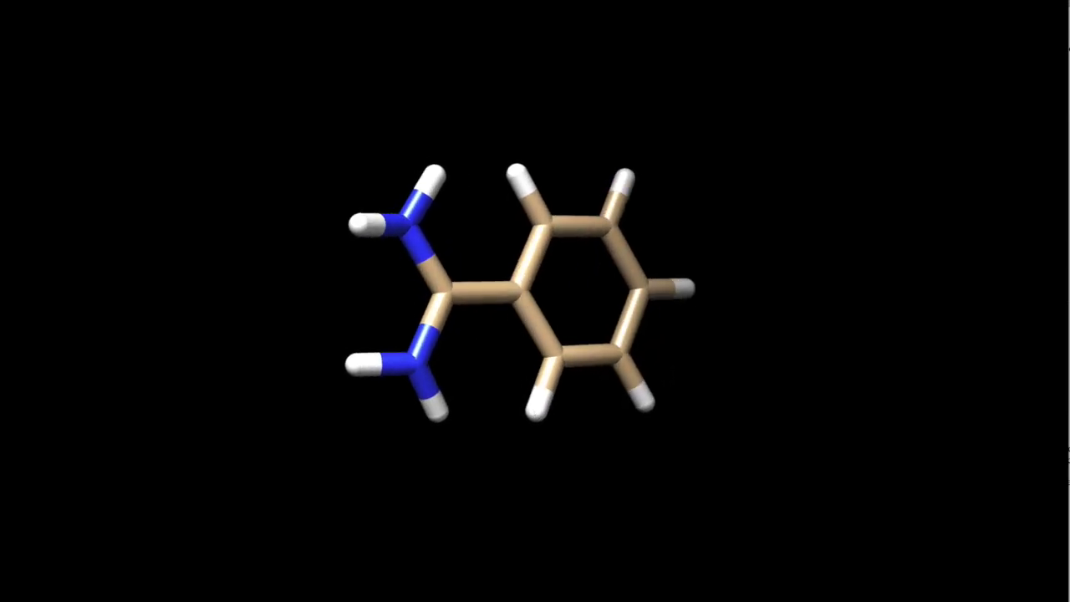
pyautogui.moveTo(536, 343); pyautogui.dragTo(603, 309)
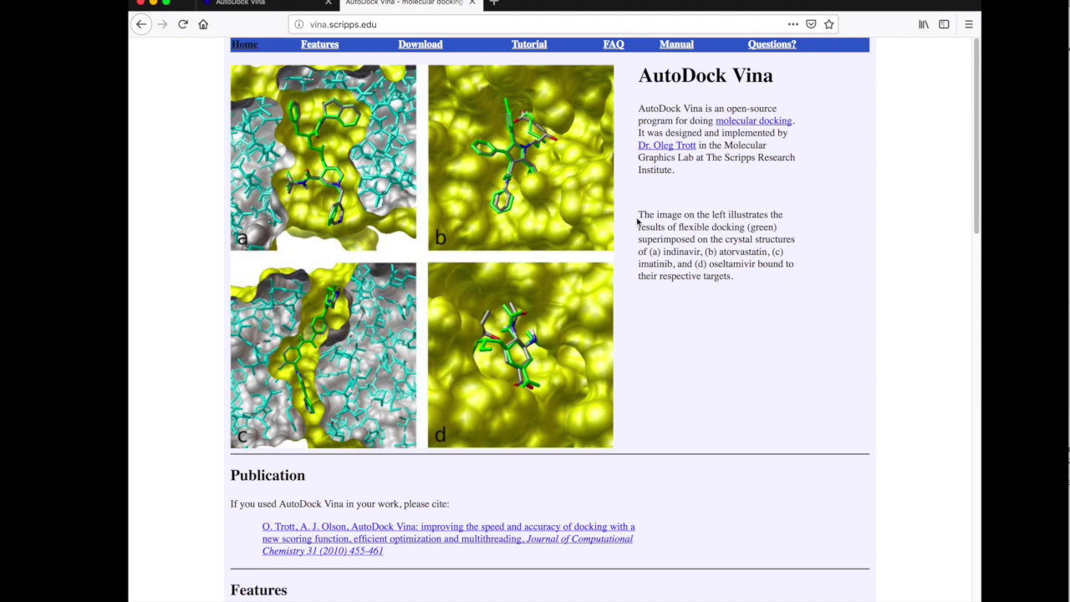
# - Switch to the web browser and examine the AutoDock Vina home page's publication, features, license and video tutorial sections
pyautogui.scroll(-5, 637, 221)
pyautogui.scroll(5, 637, 221)
pyautogui.scroll(-10, 627, 331)
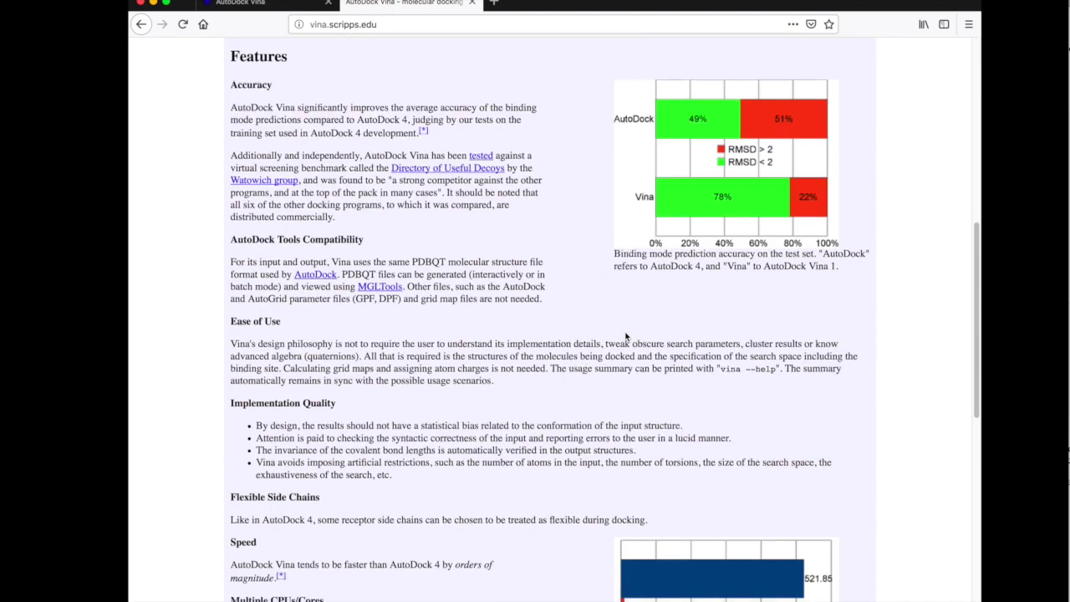
pyautogui.scroll(-5, 548, 346)
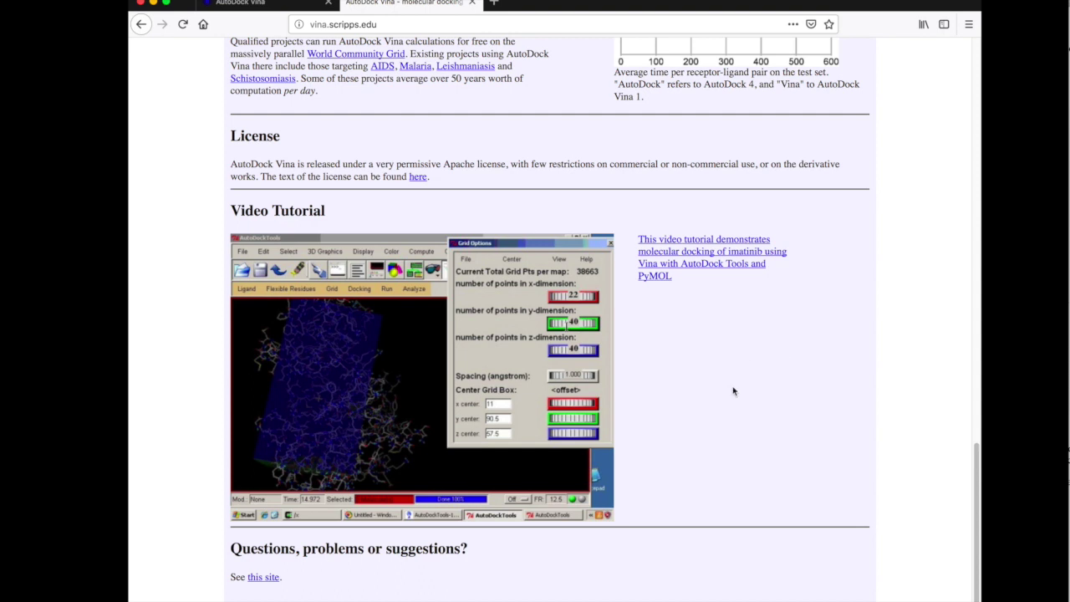
pyautogui.scroll(2, 733, 391)
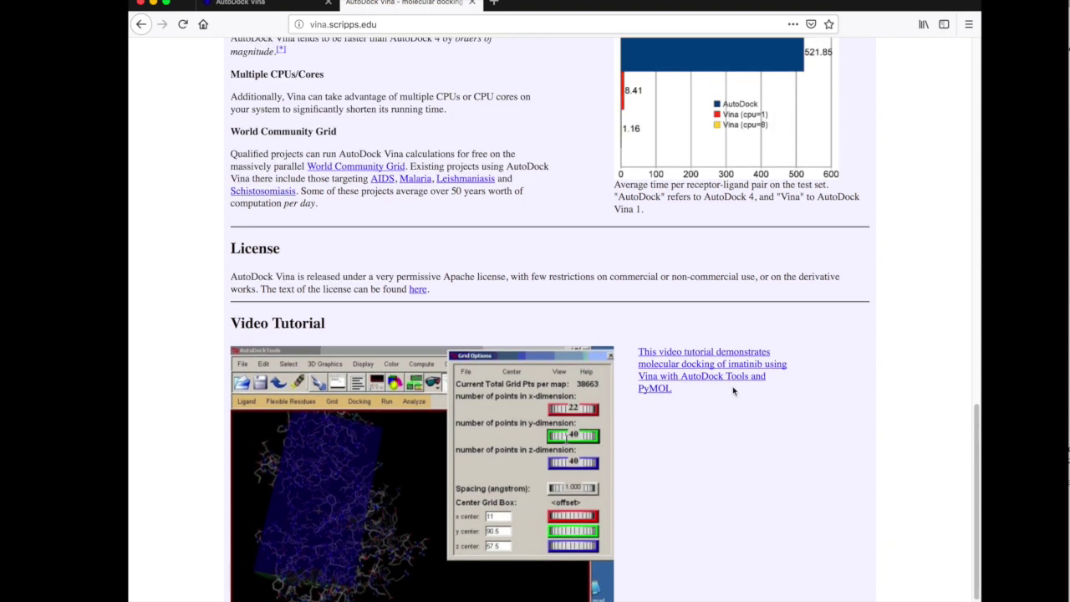
pyautogui.scroll(15, 733, 391)
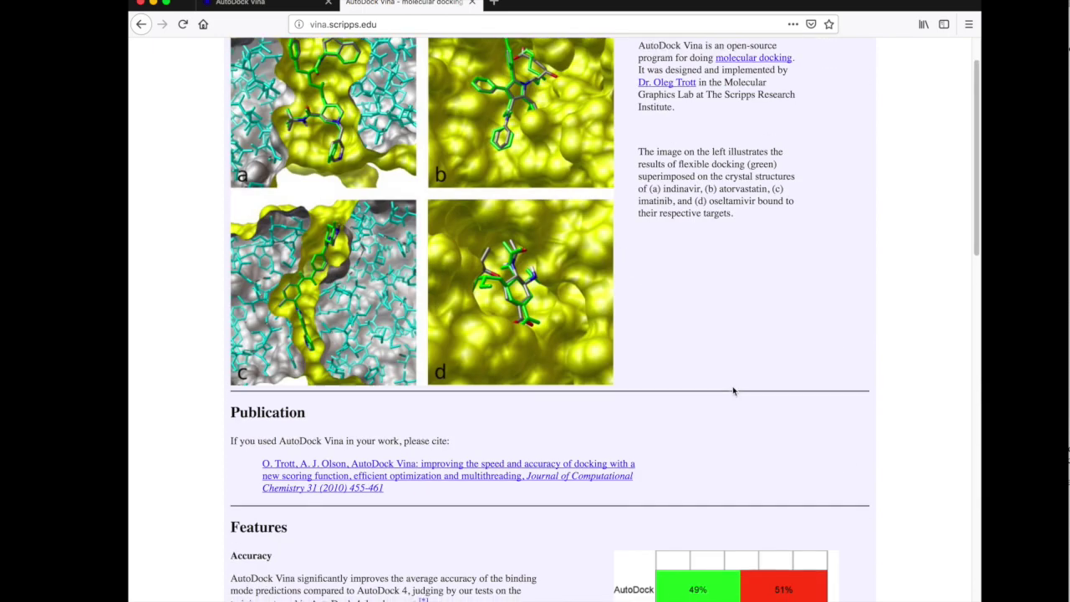
pyautogui.scroll(1, 734, 391)
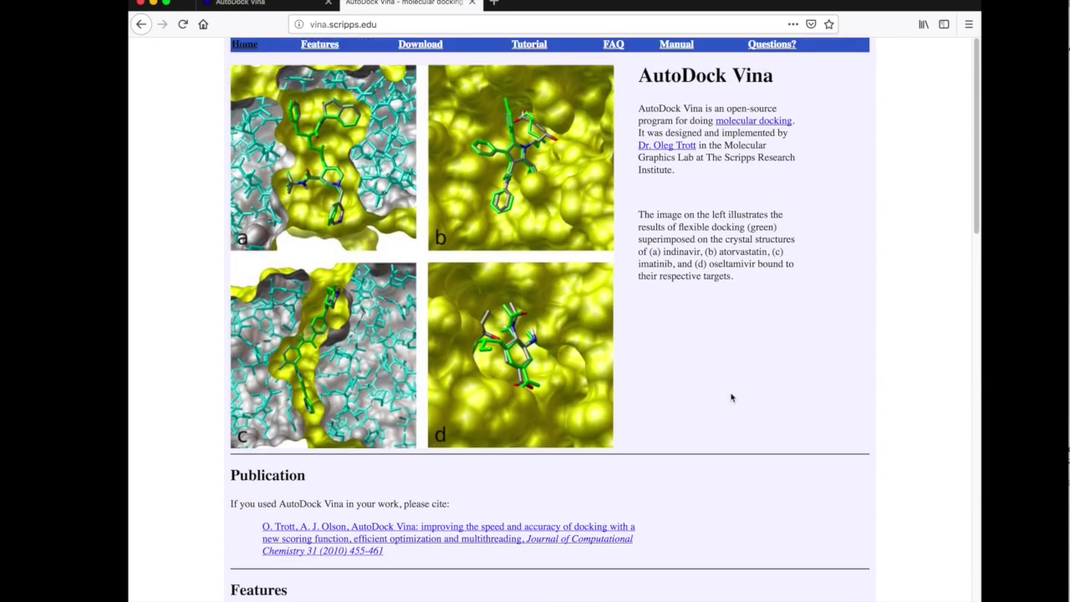
pyautogui.scroll(-10, 732, 398)
pyautogui.scroll(-10, 732, 398)
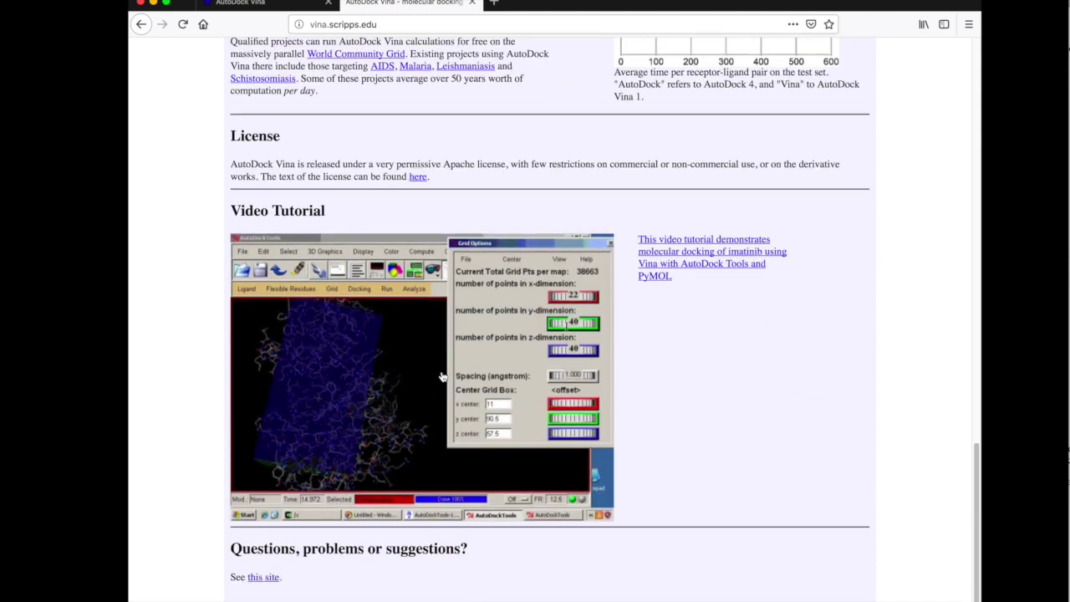
pyautogui.scroll(5, 441, 378)
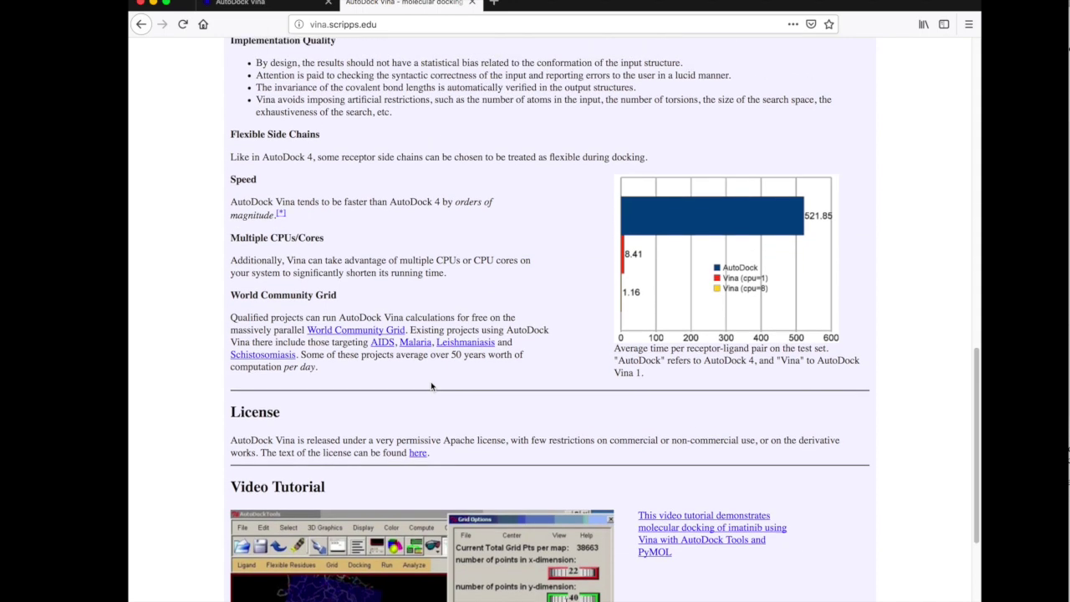
pyautogui.scroll(10, 431, 381)
pyautogui.scroll(4, 431, 382)
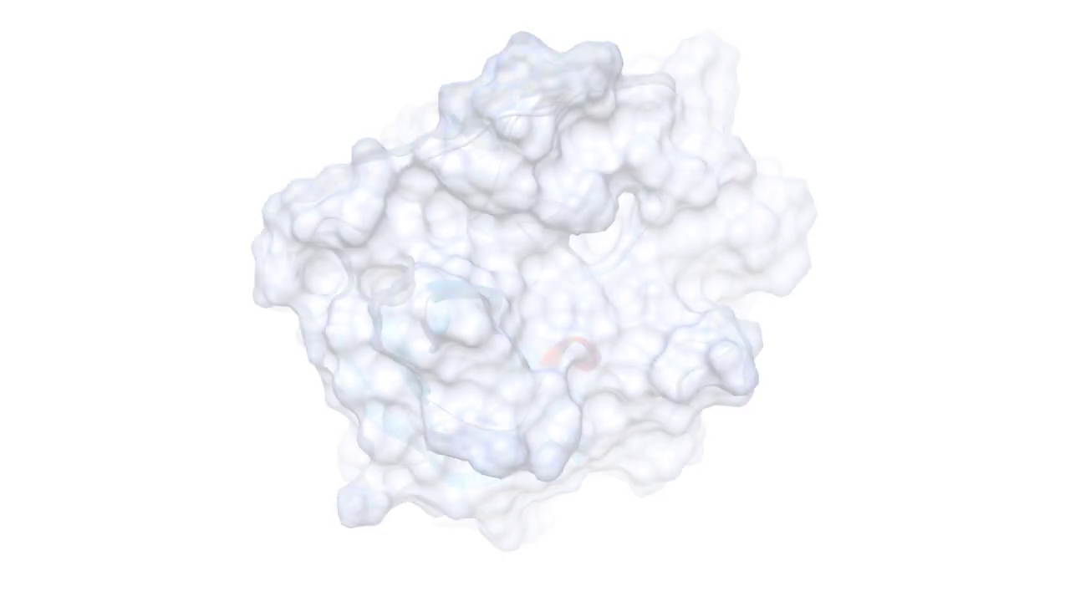